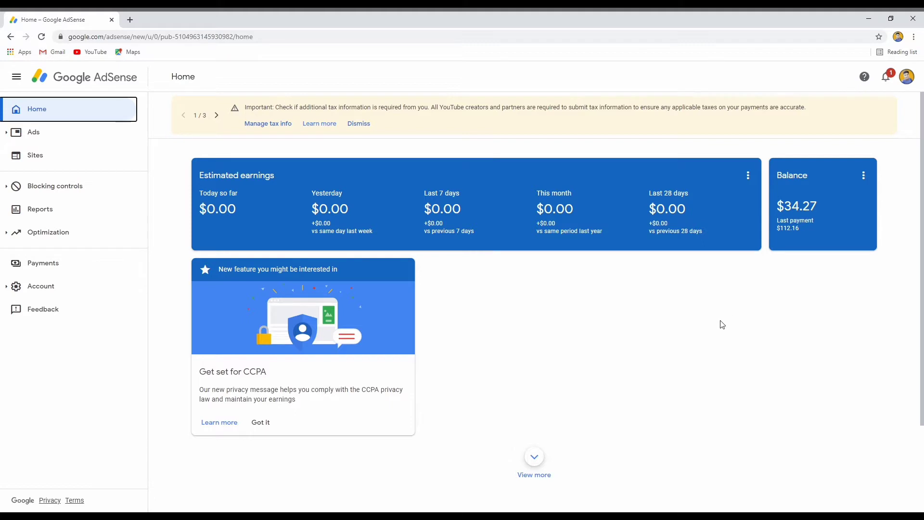
Open the tax info management page for the payments account and start adding United States tax info
scroll(675, 333, down, 2)
scroll(675, 334, up, 2)
click(285, 128)
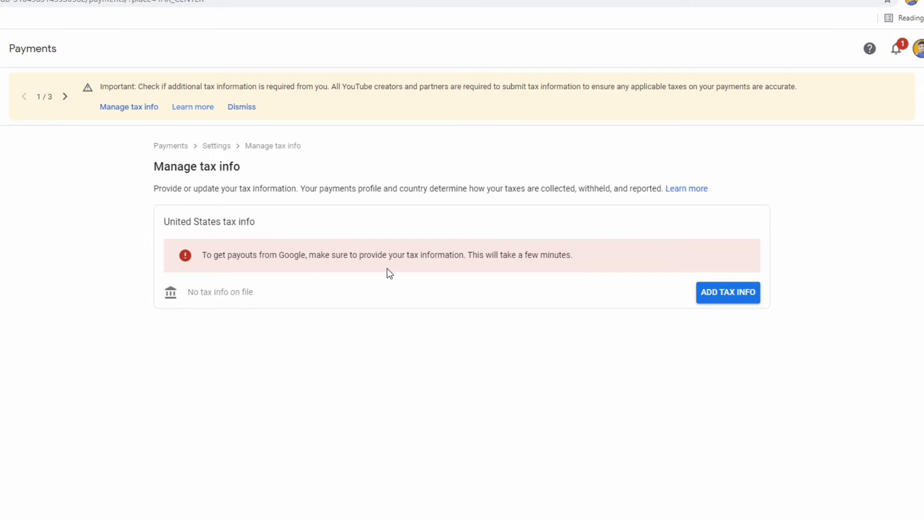
click(725, 292)
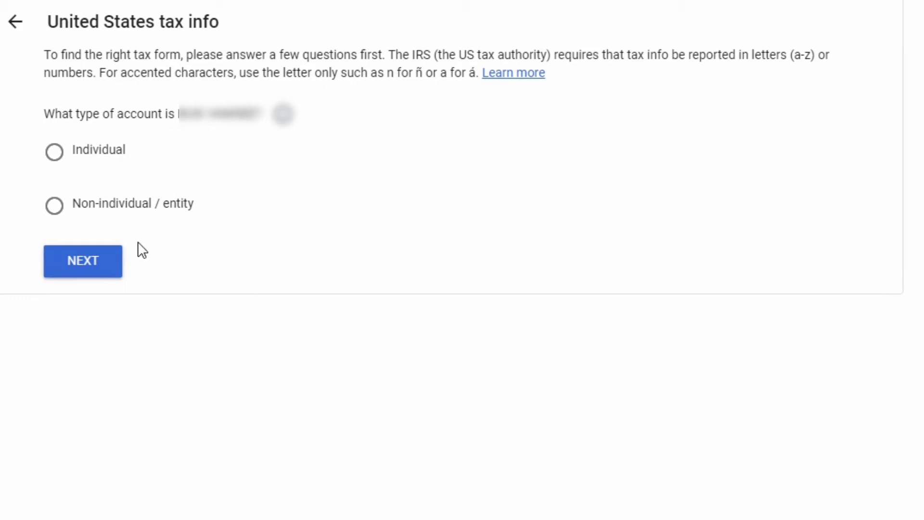
Declare an Individual account that is not a US citizen or resident, and start the W-8BEN form
click(56, 153)
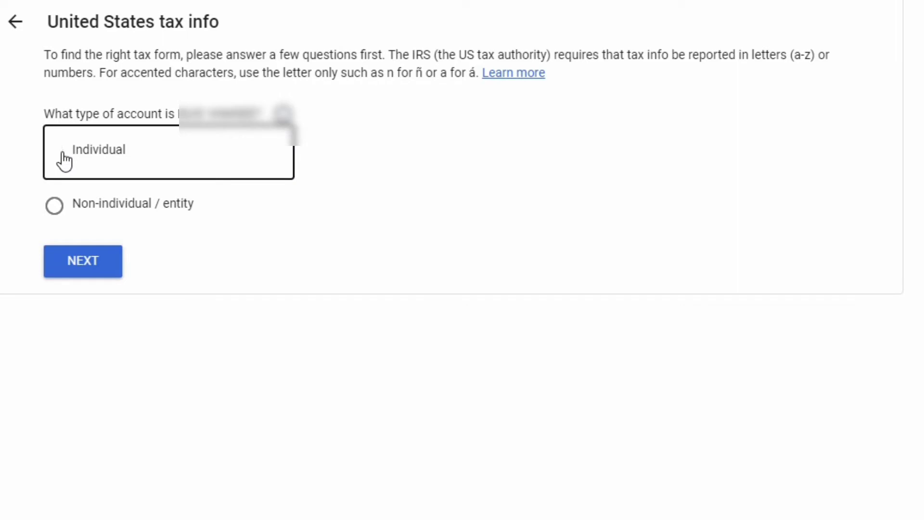
click(96, 263)
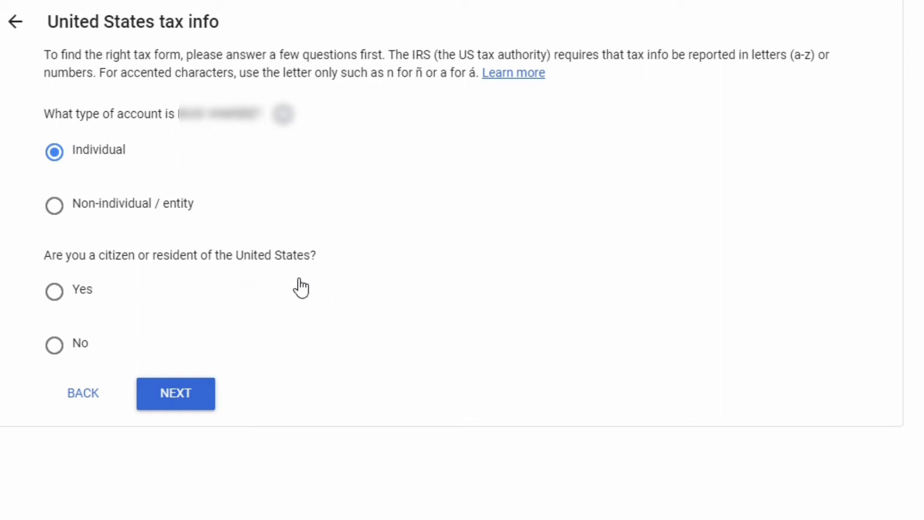
click(55, 348)
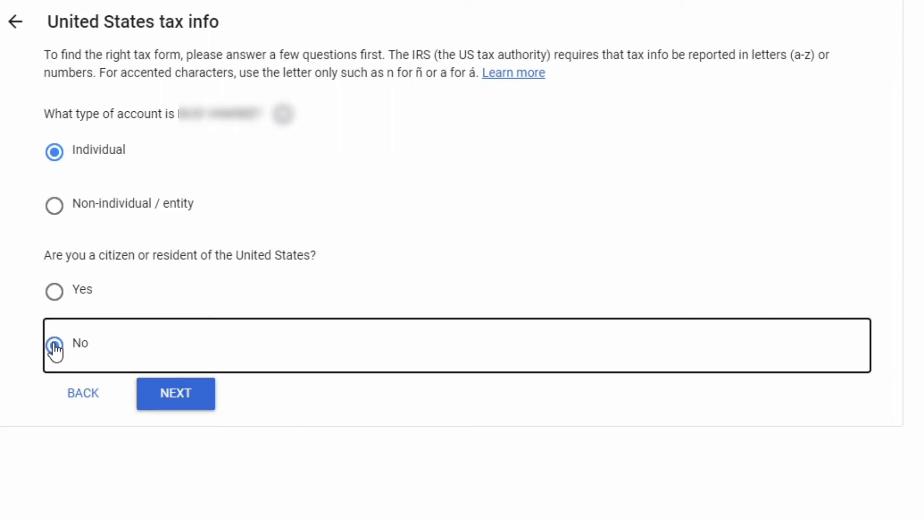
click(189, 400)
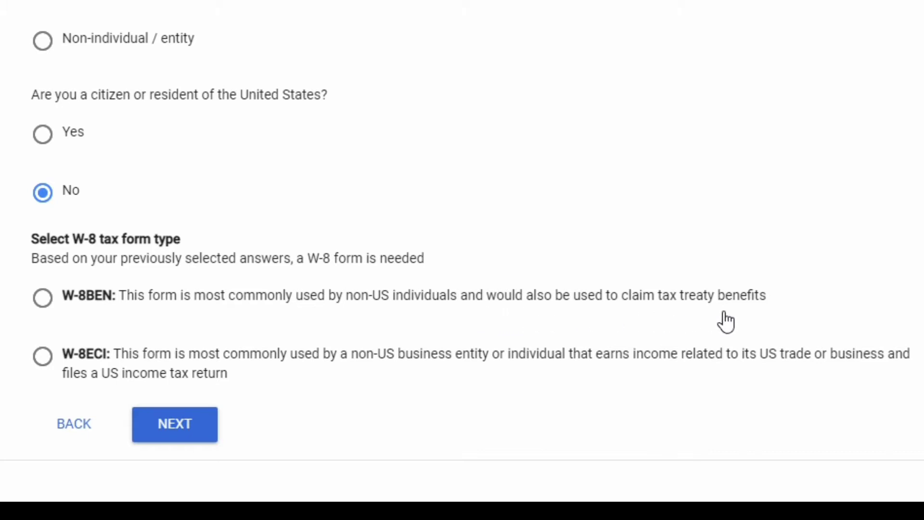
click(47, 304)
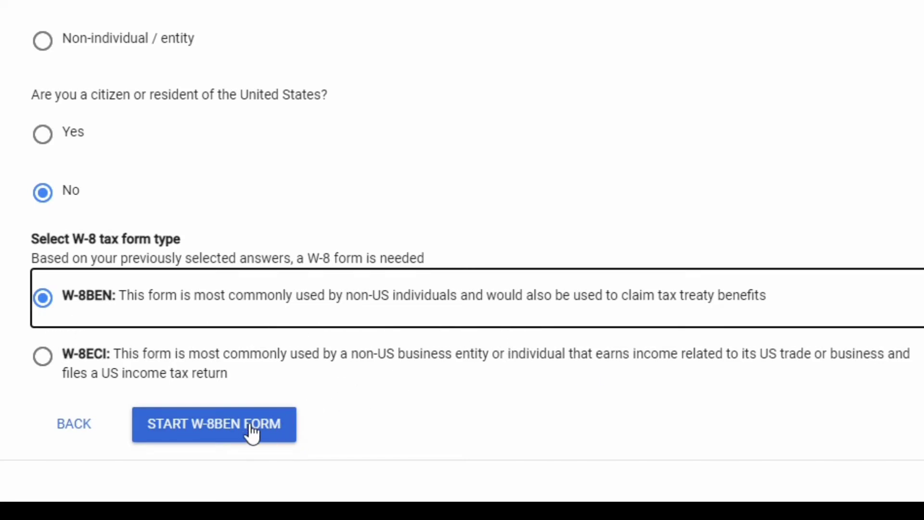
click(236, 426)
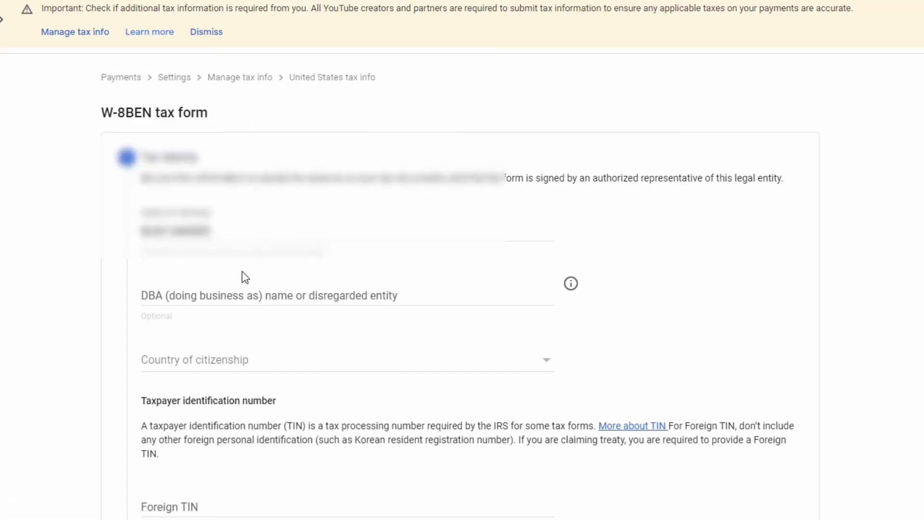
Set the country of citizenship to India in the form's tax identity section
scroll(371, 308, down, 2)
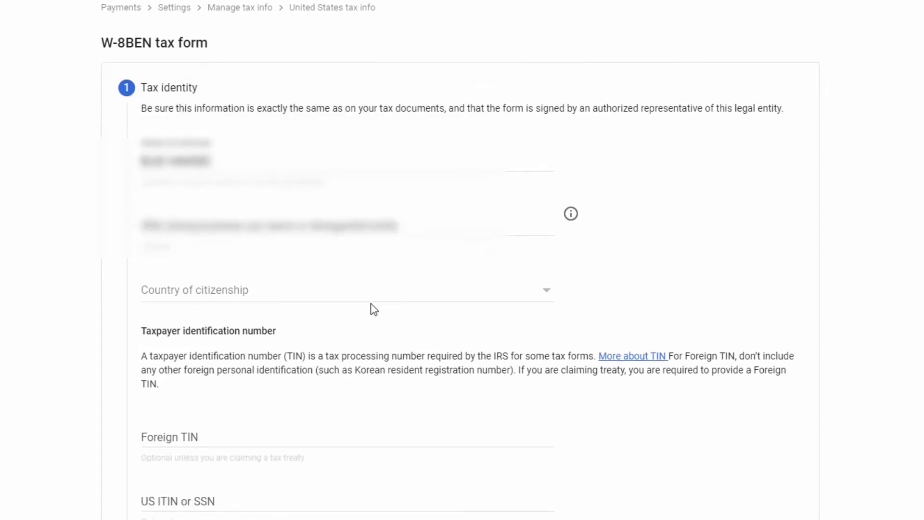
scroll(372, 308, up, 2)
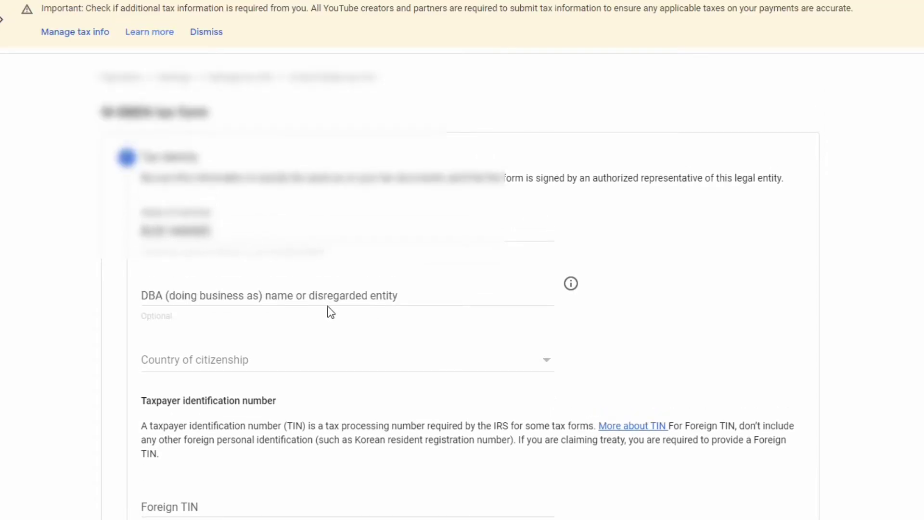
scroll(326, 311, down, 3)
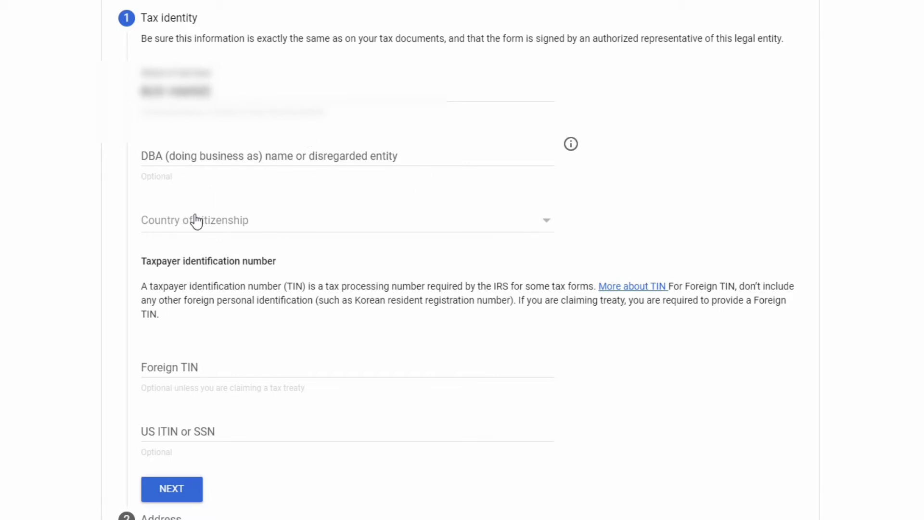
click(238, 226)
scroll(237, 228, down, 9)
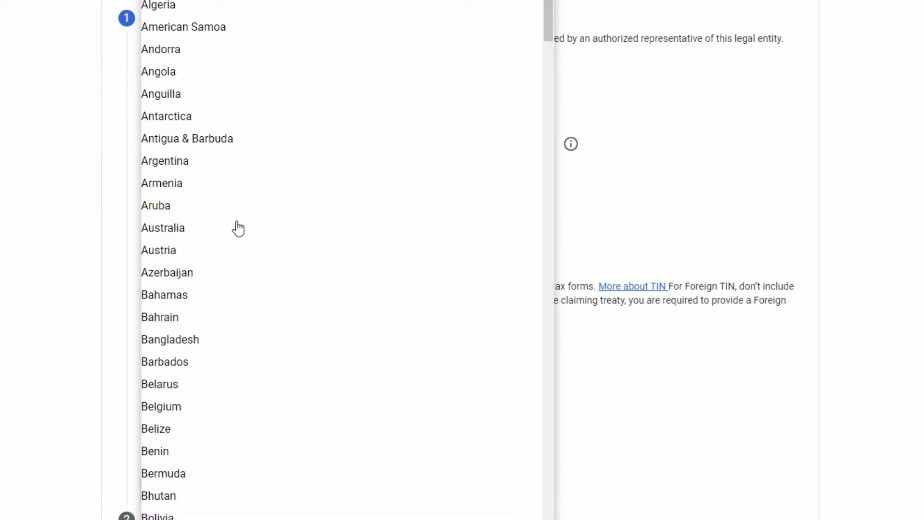
scroll(239, 226, down, 12)
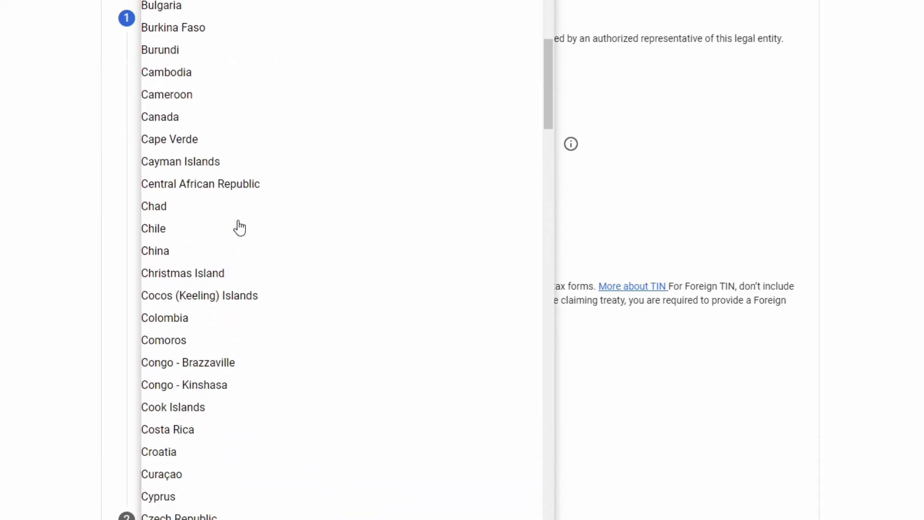
scroll(239, 226, down, 12)
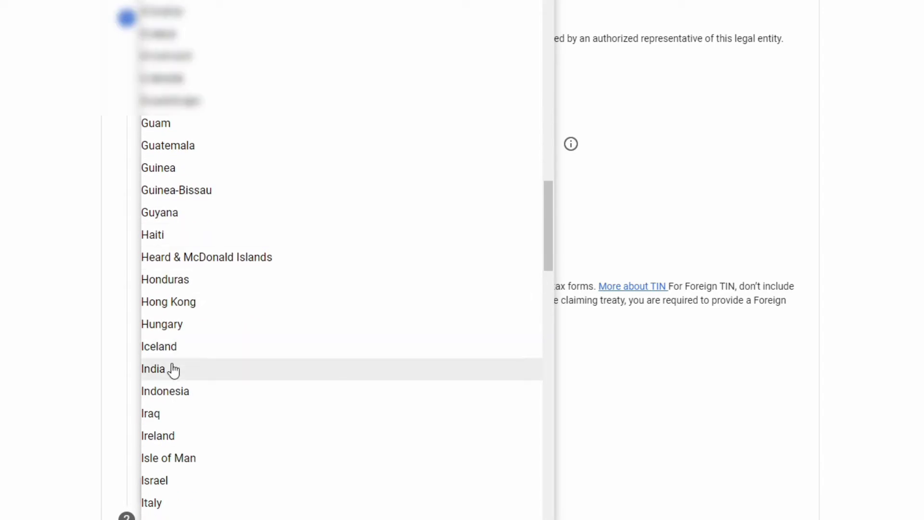
click(173, 369)
Enter the taxpayer's foreign TIN, leave the US ITIN or SSN empty, and continue to the address section
scroll(258, 351, down, 2)
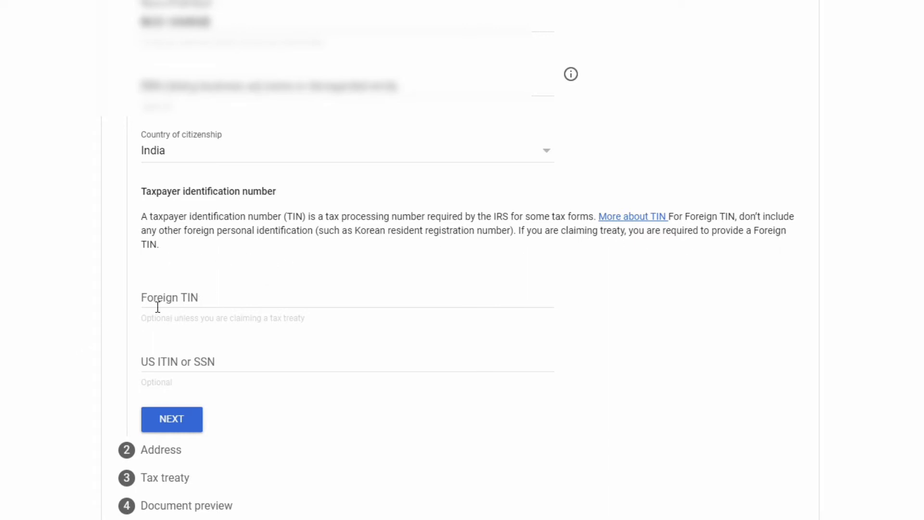
click(216, 304)
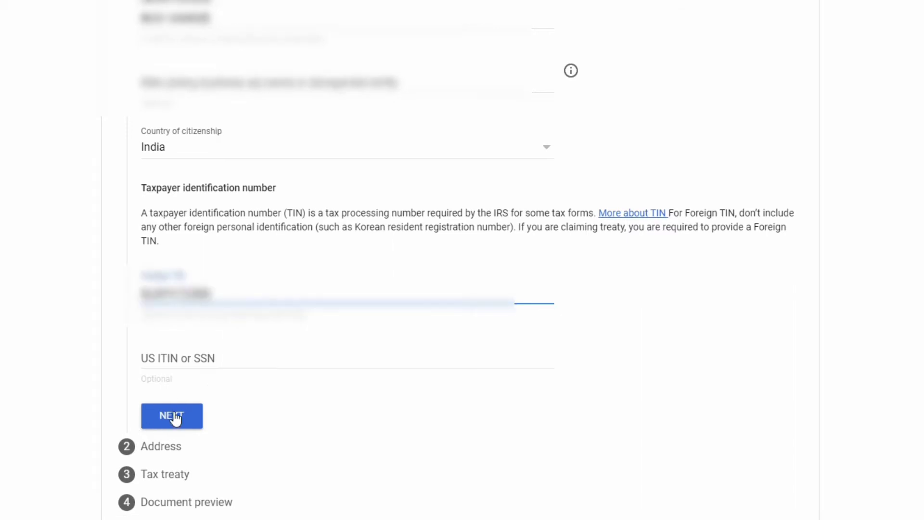
click(172, 419)
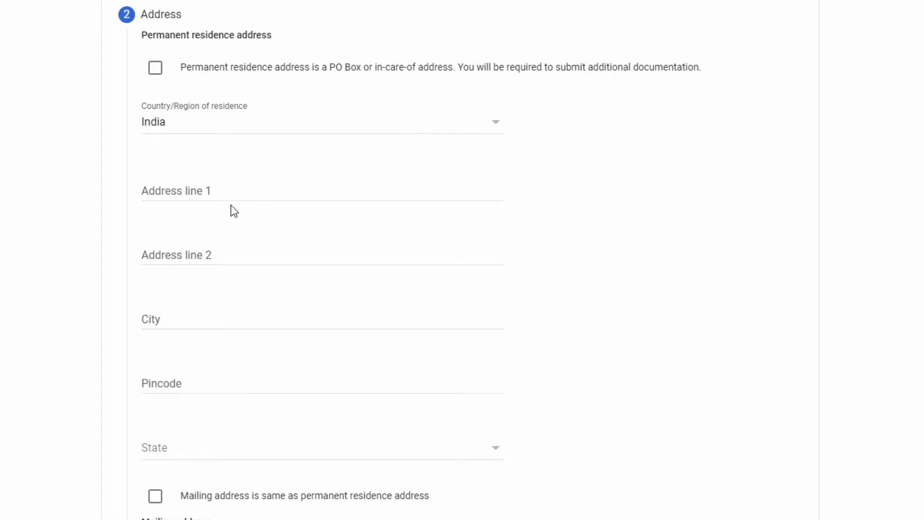
Fill in address line 1 and the city of the permanent residence address
scroll(224, 217, down, 2)
scroll(228, 217, up, 3)
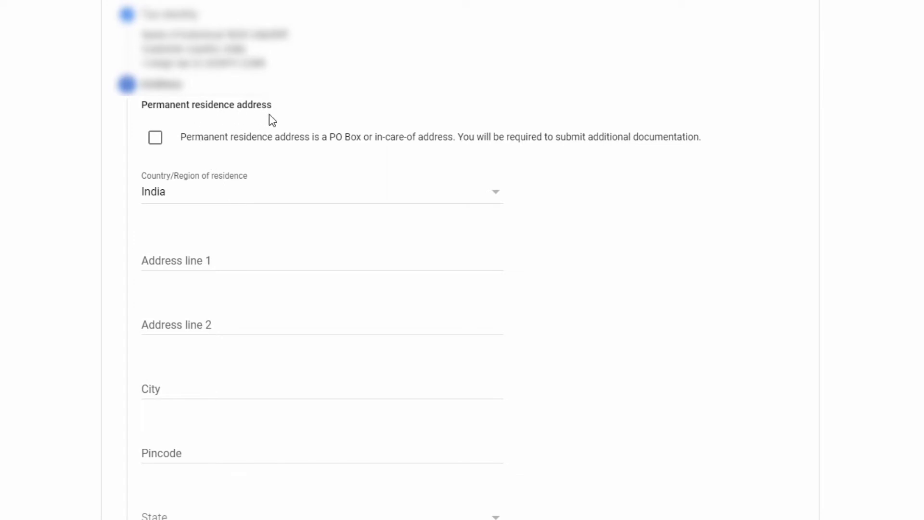
scroll(191, 233, down, 2)
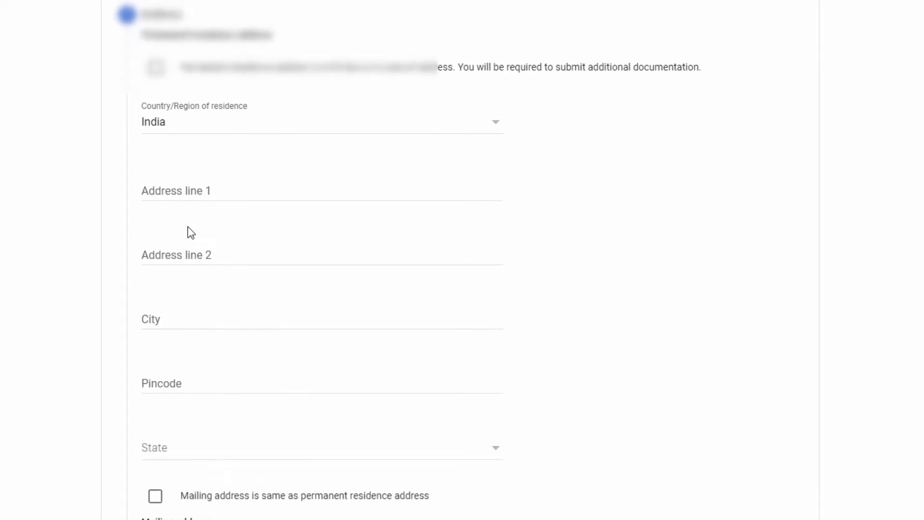
click(188, 195)
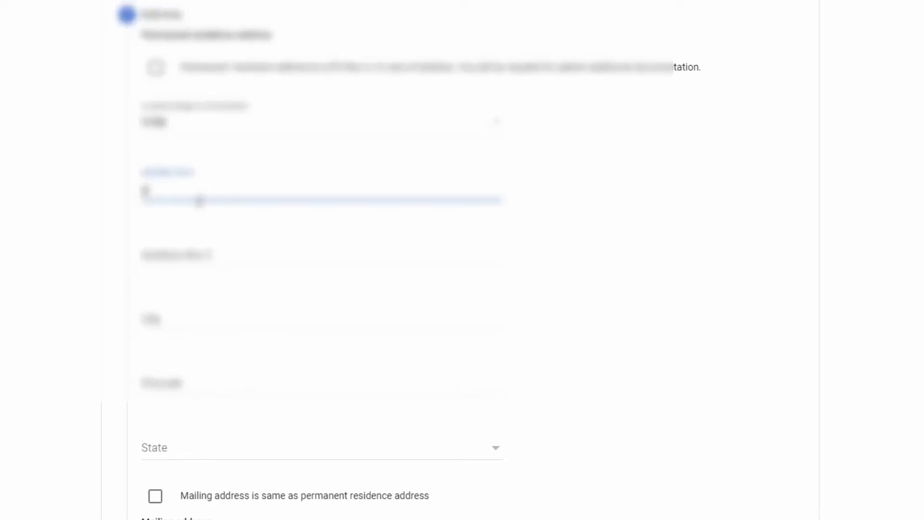
key(ctrl+v)
click(177, 322)
text(Gurgaon)
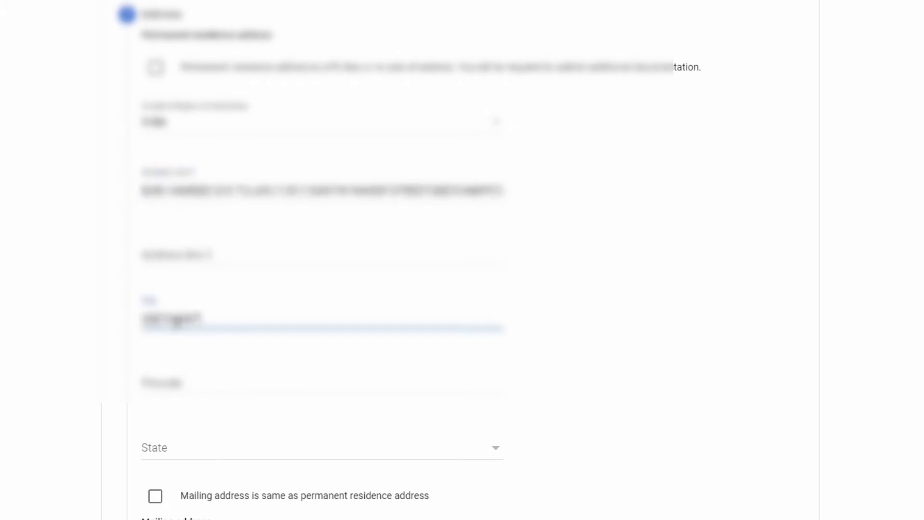
text(na)
Enter the pincode and choose the state for the permanent residence address
click(208, 381)
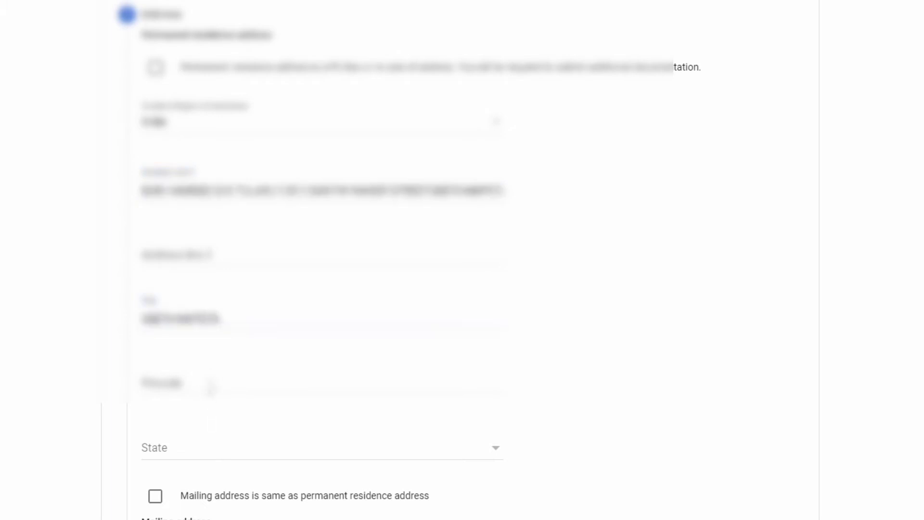
click(210, 386)
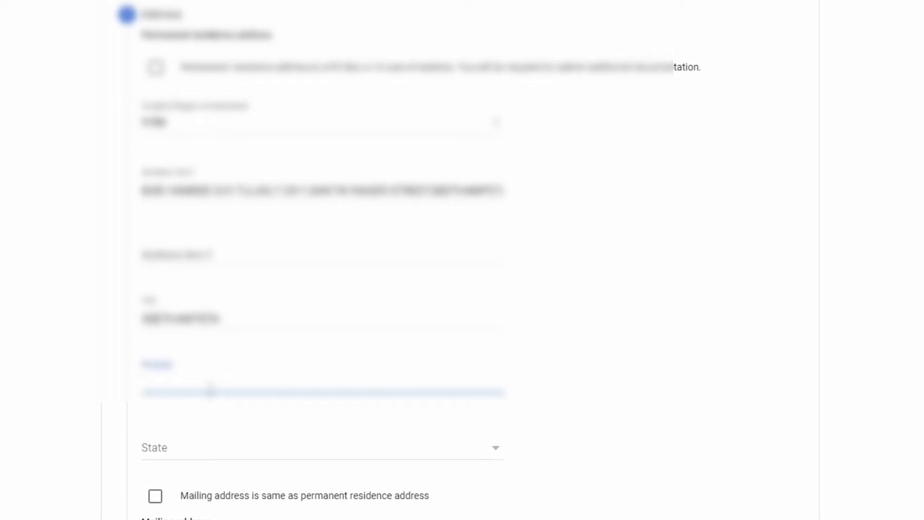
text(110)
key(BackSpace)
text(0001)
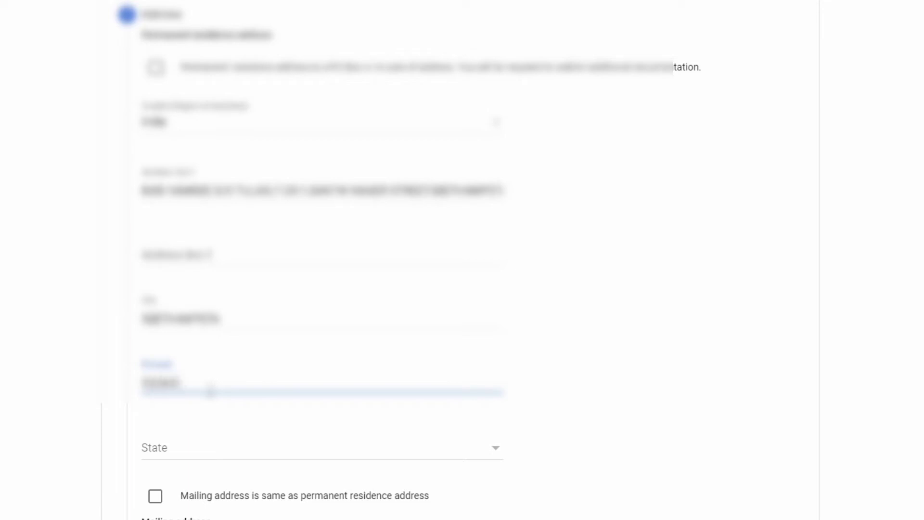
click(179, 452)
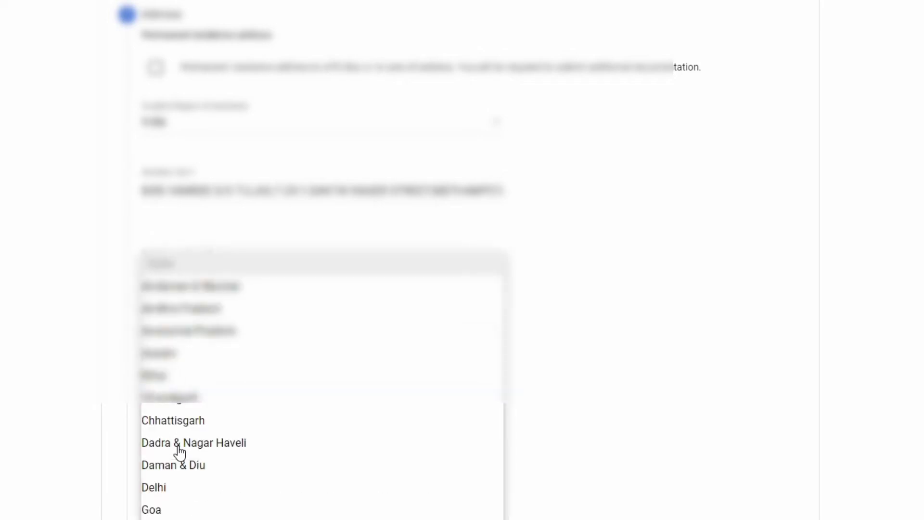
click(235, 309)
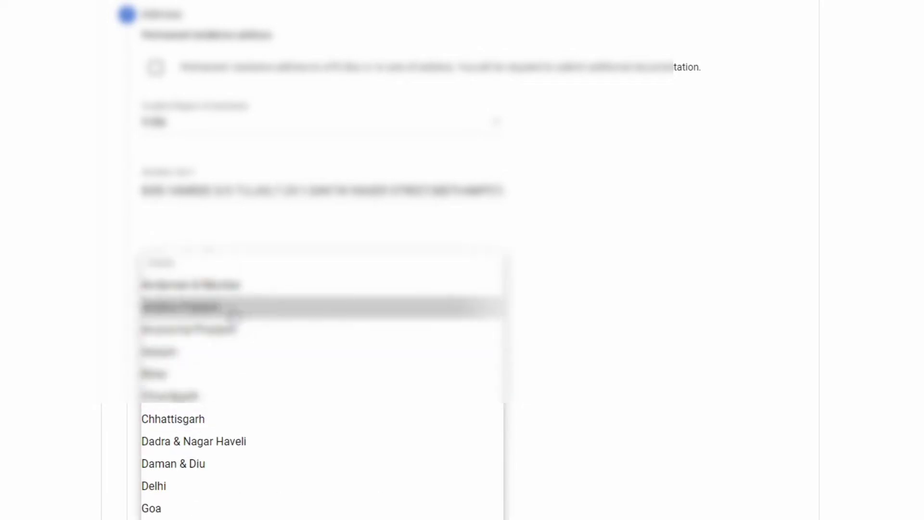
Mark the mailing address as the same as the permanent residence address
scroll(332, 356, down, 2)
scroll(332, 356, down, 1)
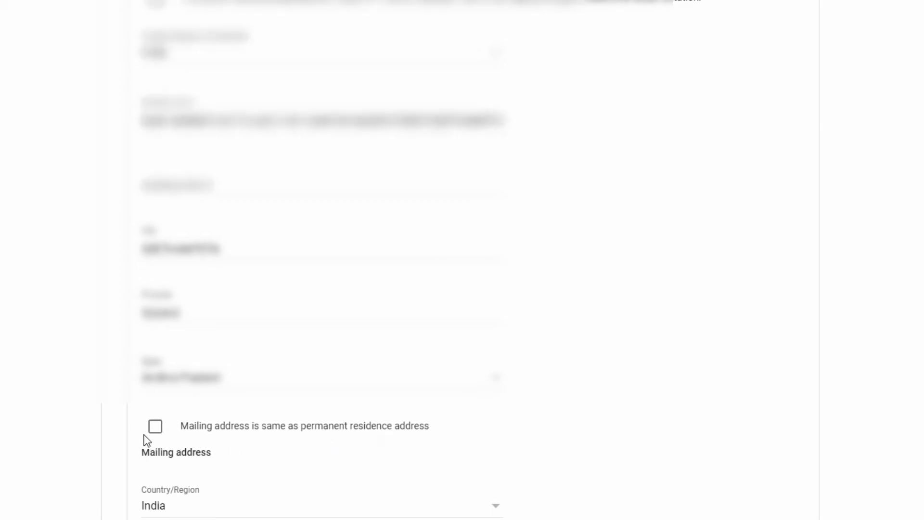
click(155, 428)
Mark the permanent residence address as a PO Box or in-care-of address and continue to the tax treaty section
scroll(257, 446, up, 5)
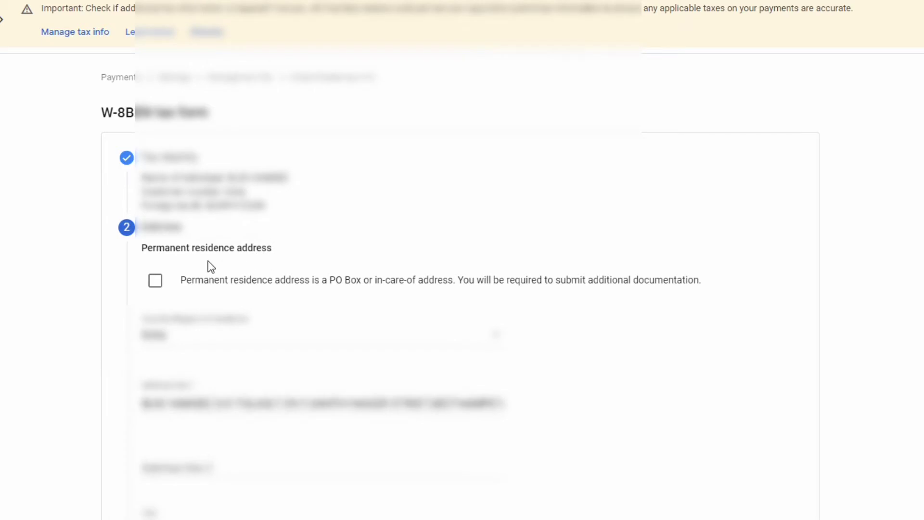
click(154, 281)
scroll(243, 310, down, 2)
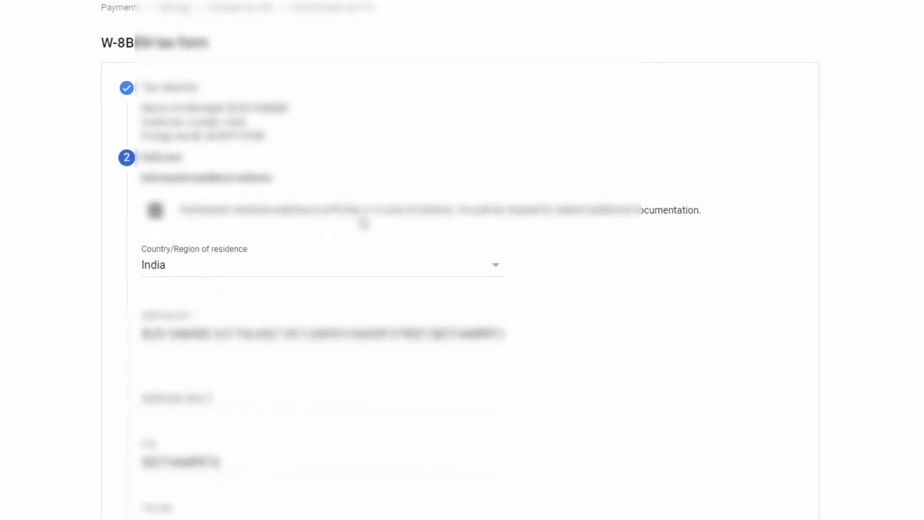
scroll(403, 236, down, 3)
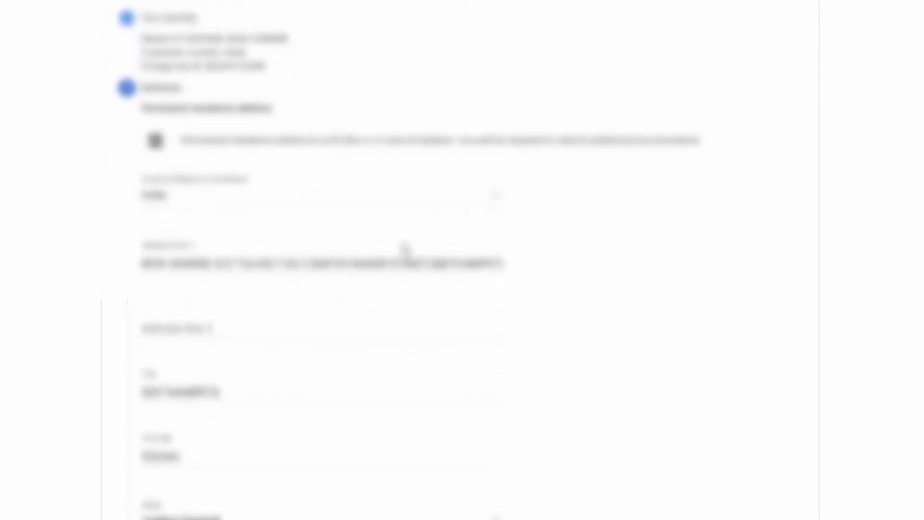
scroll(418, 278, down, 2)
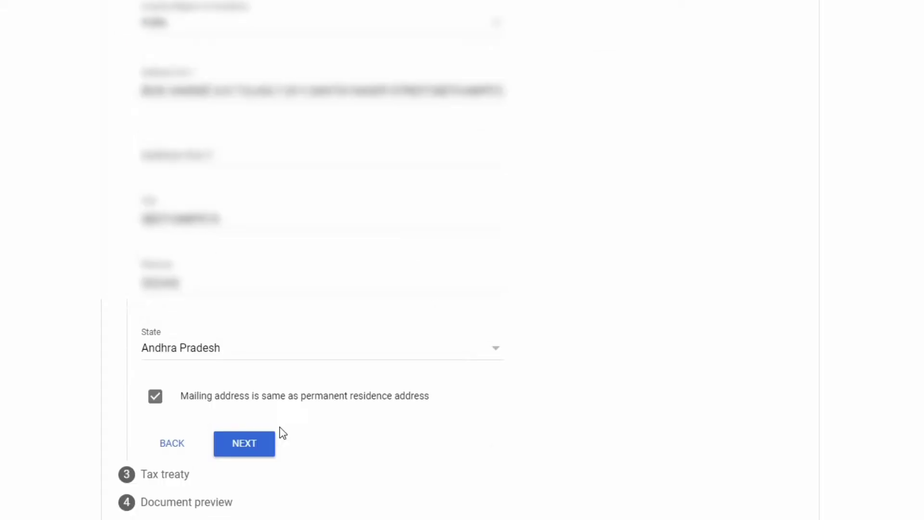
click(263, 447)
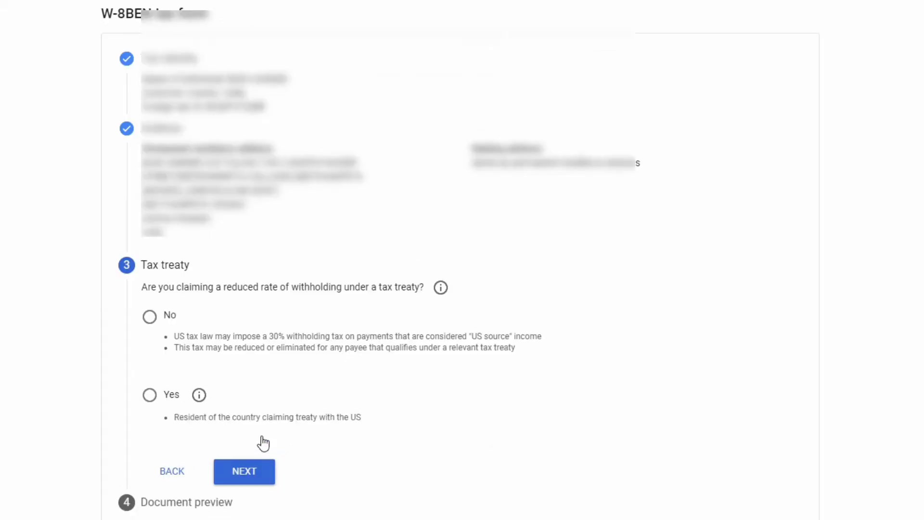
Answer Yes to claiming a reduced treaty withholding rate and tick the statement on residency in the country claiming treaty with the US
click(151, 395)
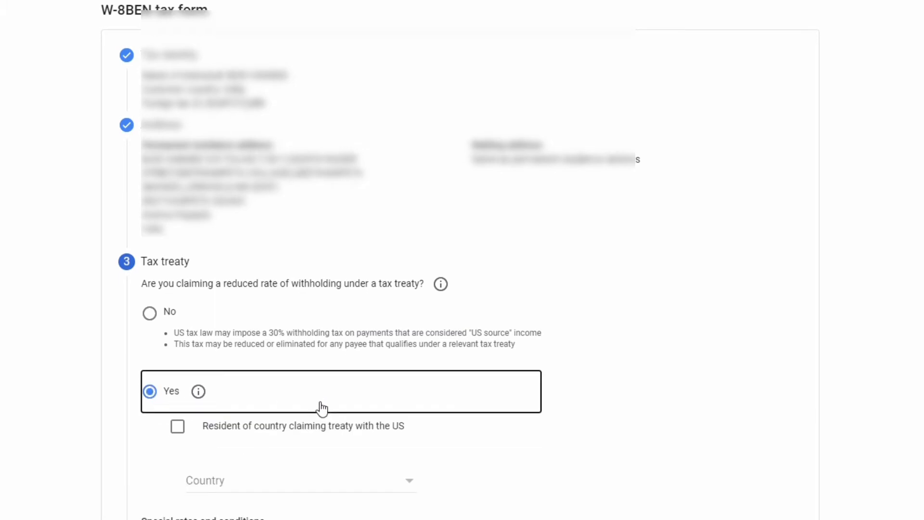
scroll(322, 408, down, 3)
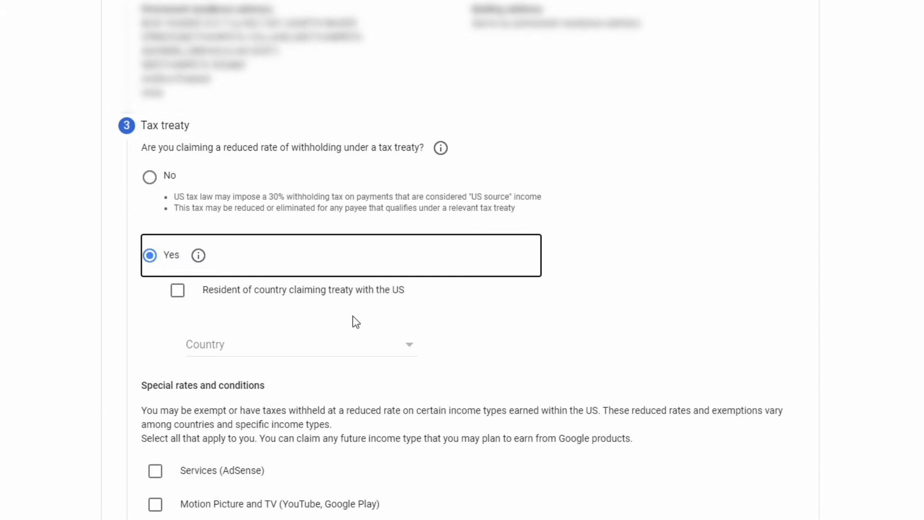
click(179, 292)
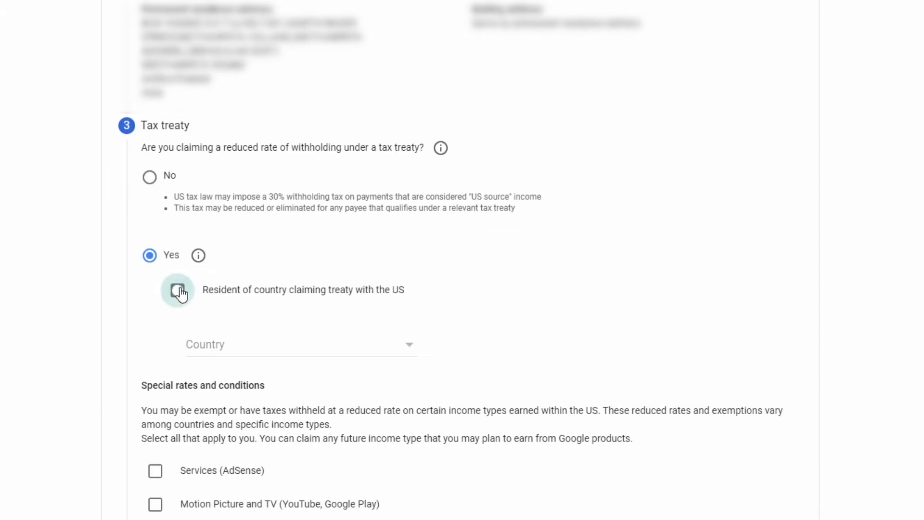
Choose India as the country of residence for the US tax treaty claim
click(241, 355)
scroll(241, 354, down, 4)
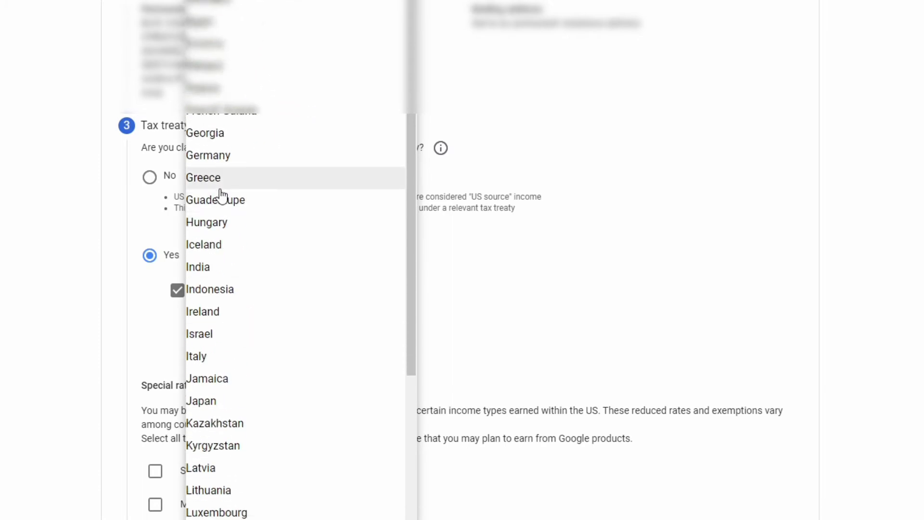
click(228, 269)
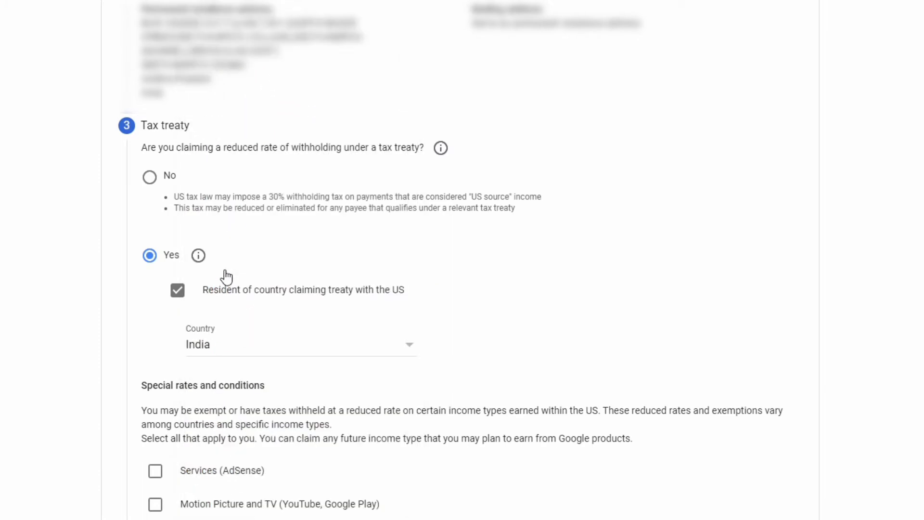
Select the Services (AdSense), Motion Picture and TV, and Other copyright income types under special rates and conditions
scroll(226, 277, down, 2)
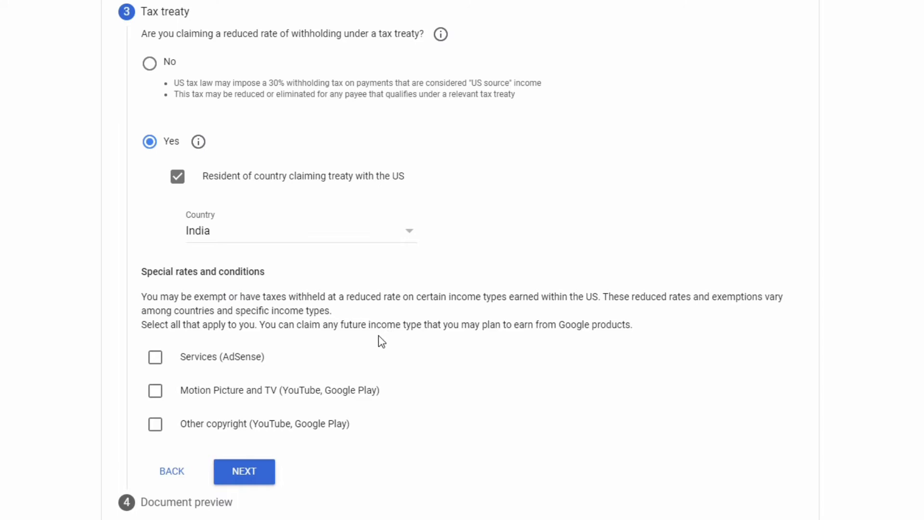
click(161, 361)
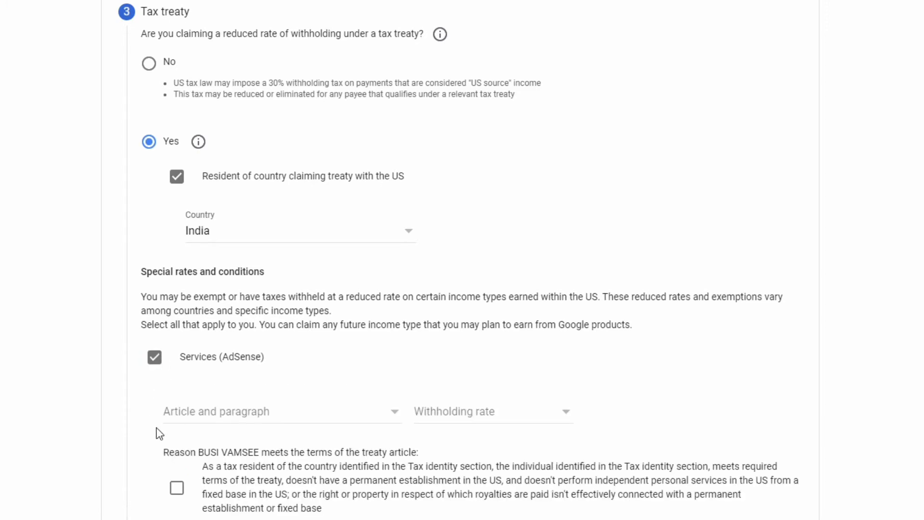
scroll(237, 412, down, 3)
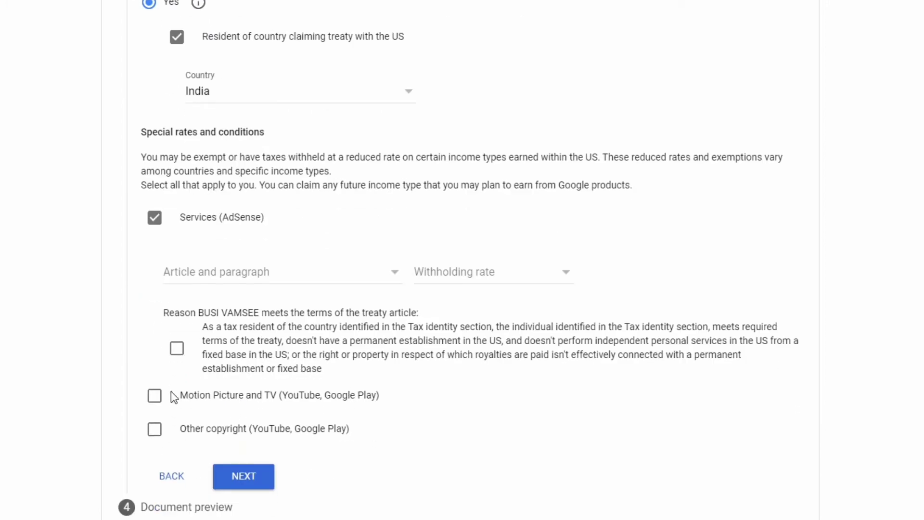
click(159, 400)
scroll(154, 421, down, 3)
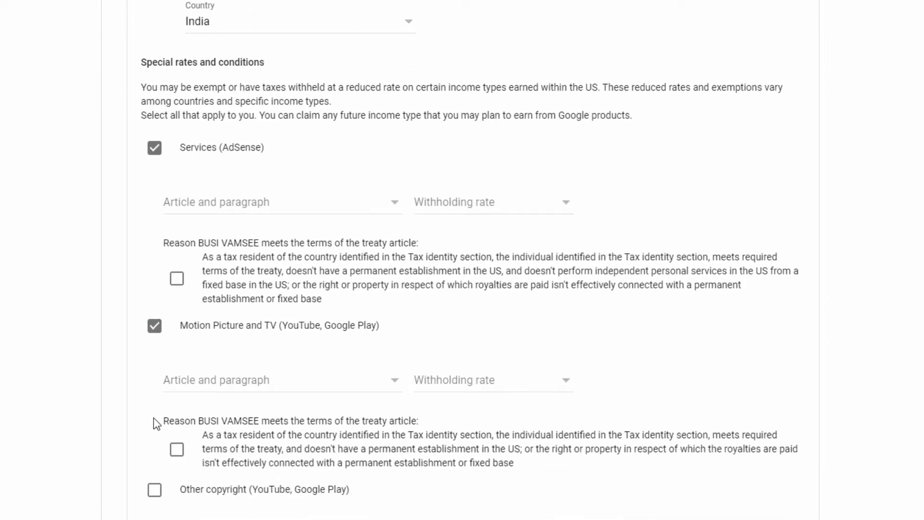
scroll(165, 424, up, 3)
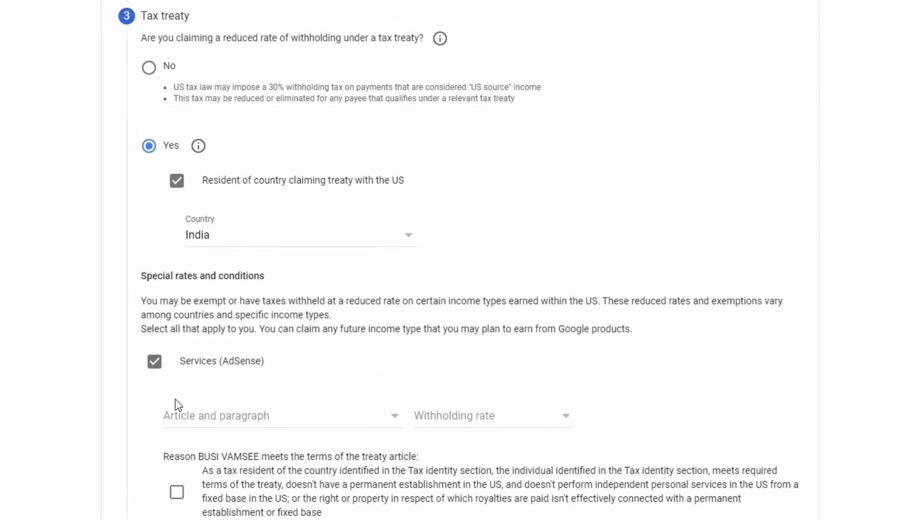
scroll(168, 399, down, 6)
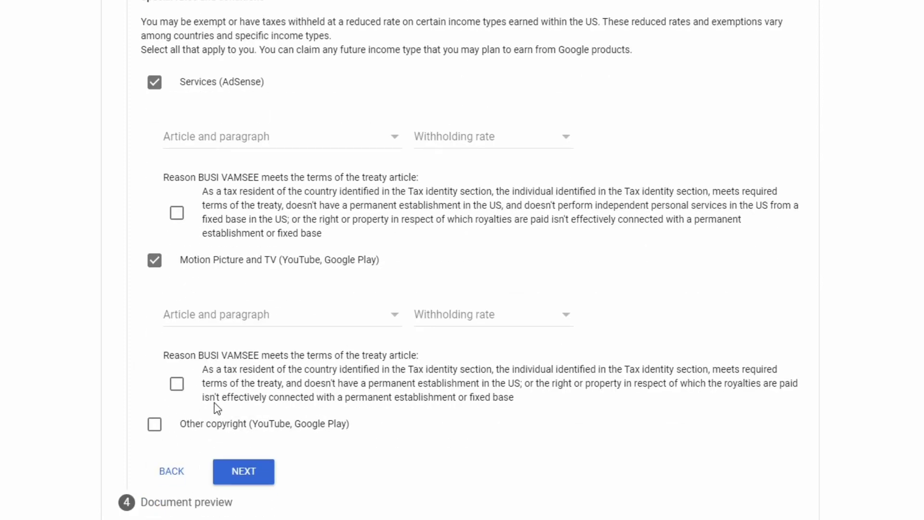
click(155, 425)
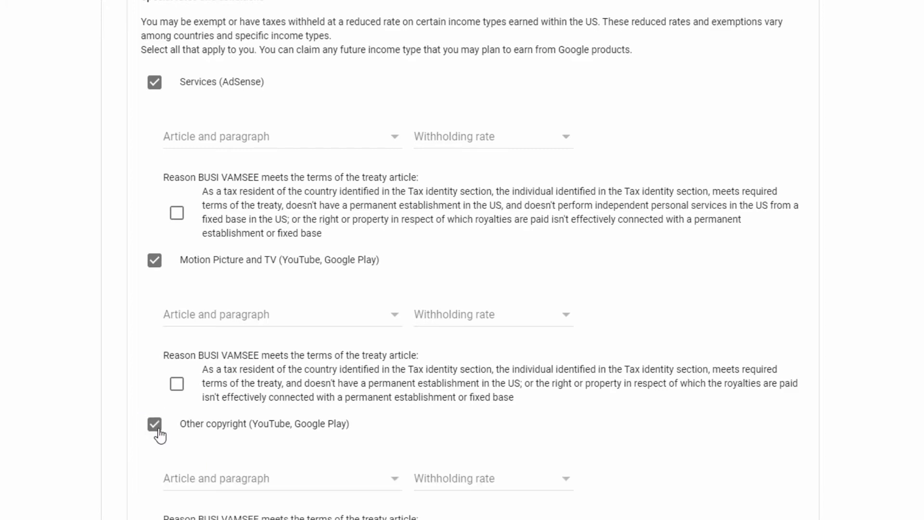
Review the article, withholding rate and treaty reason fields under the three selected income types
scroll(159, 435, up, 6)
scroll(236, 390, down, 3)
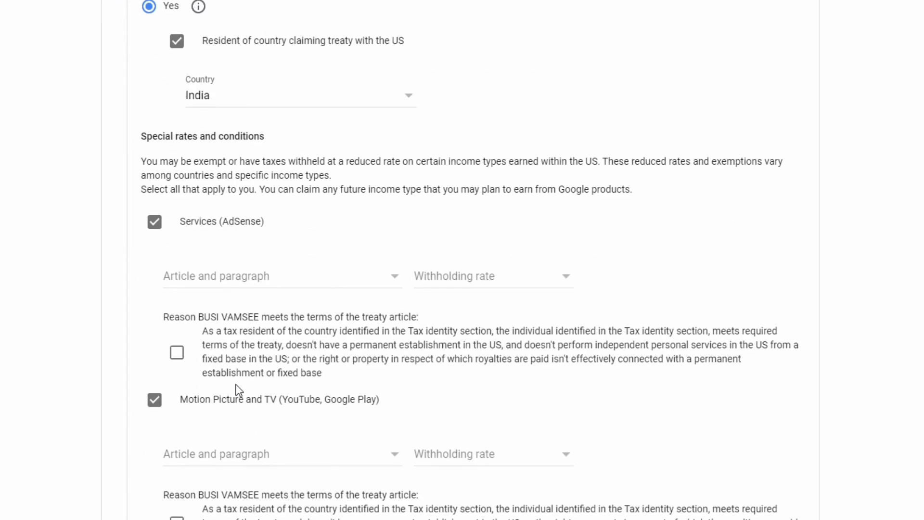
scroll(260, 373, down, 3)
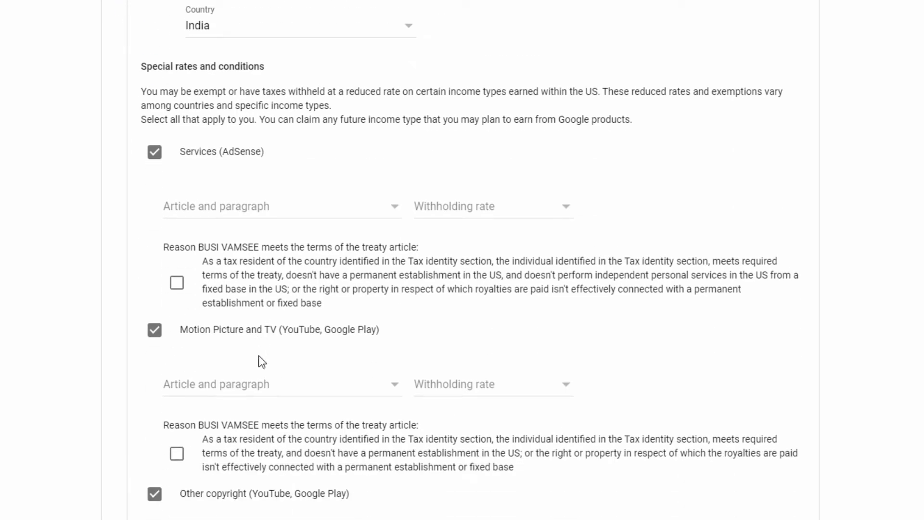
scroll(260, 356, down, 6)
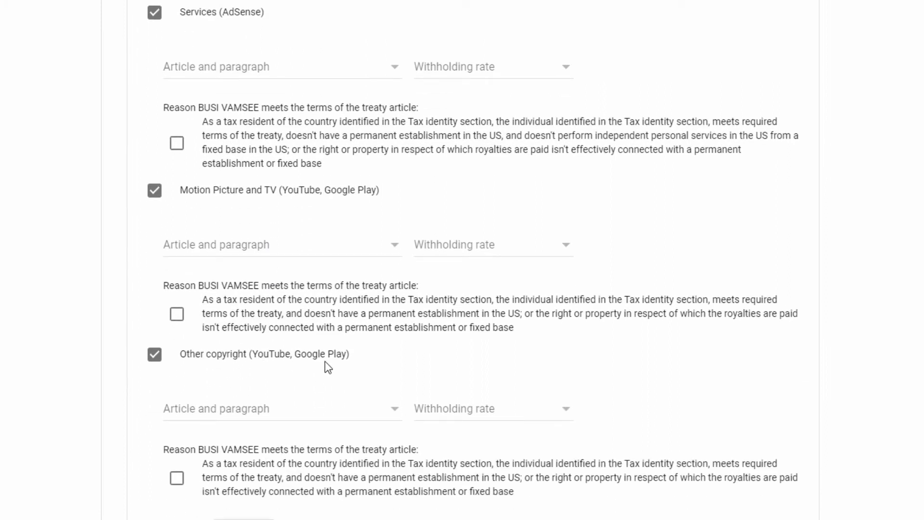
scroll(325, 366, down, 3)
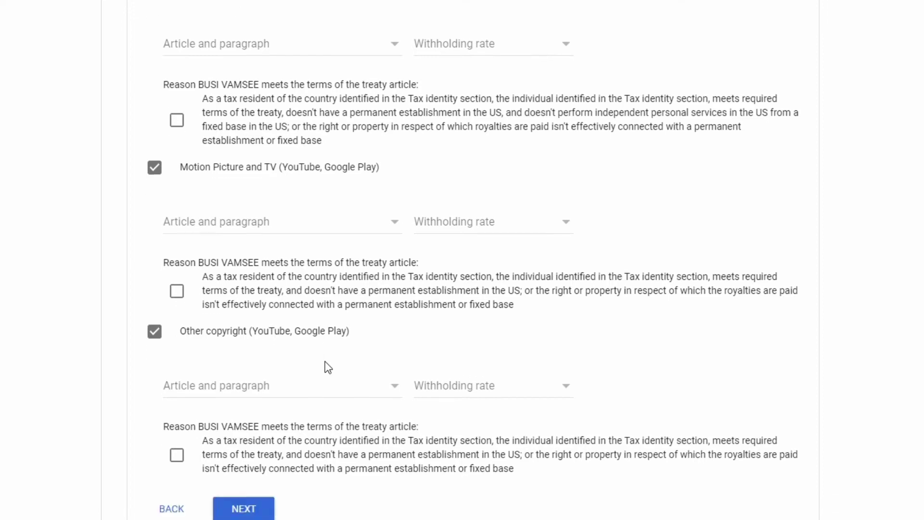
scroll(326, 365, up, 12)
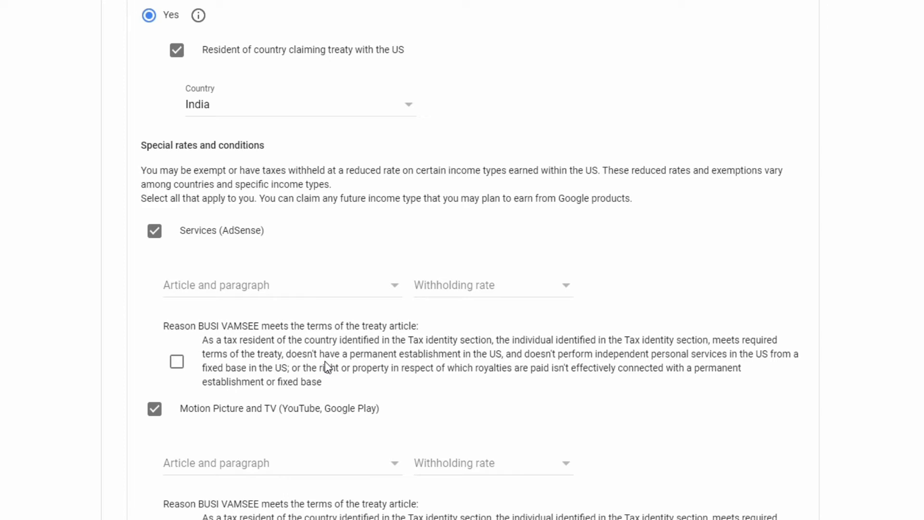
scroll(325, 360, down, 4)
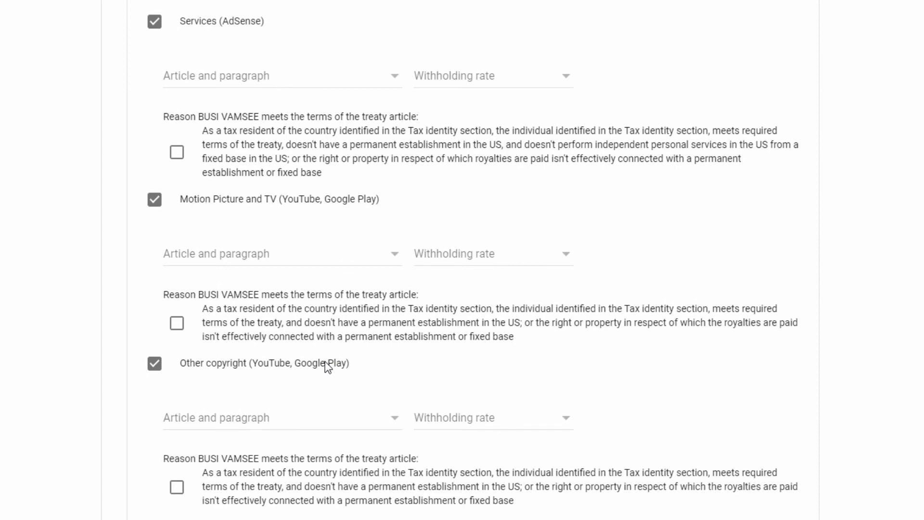
scroll(327, 366, down, 1)
scroll(327, 367, up, 4)
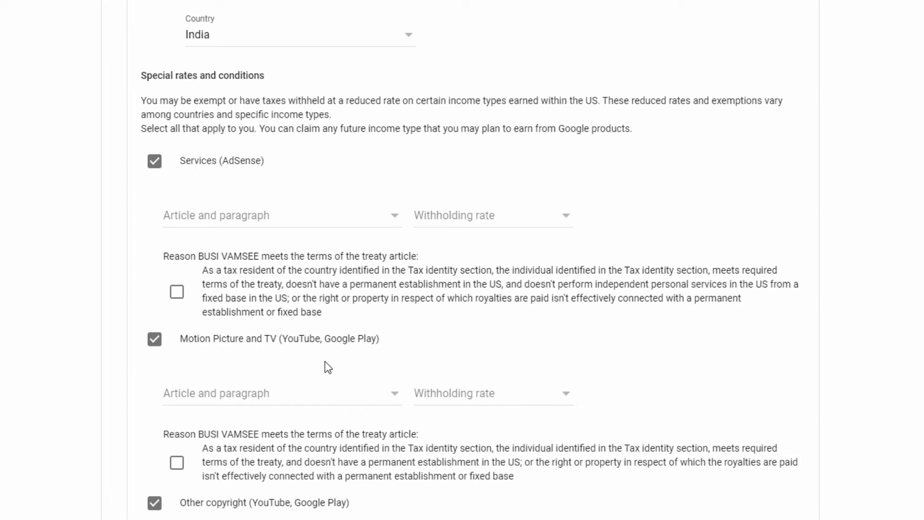
scroll(325, 362, down, 2)
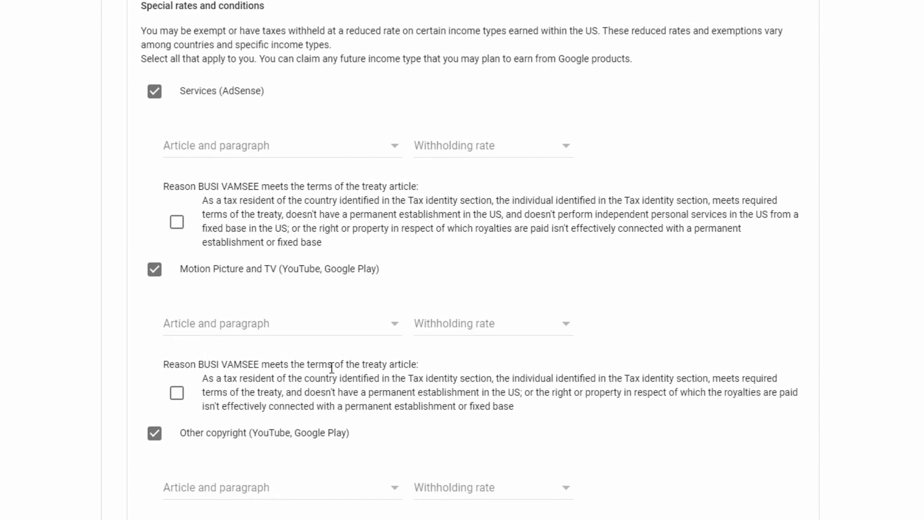
For Services (AdSense), choose Article 7 and paragraph 1 with the 0% reduced rate, and tick the treaty reason statement
click(258, 146)
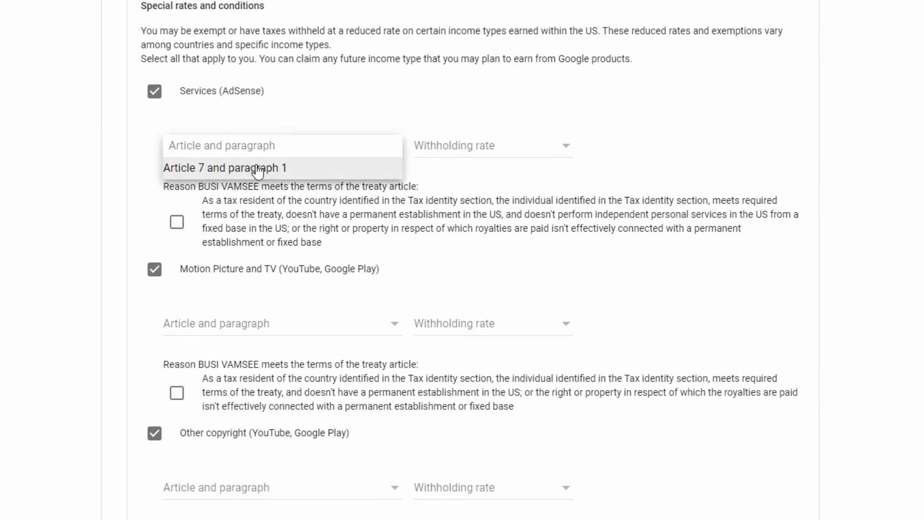
click(258, 168)
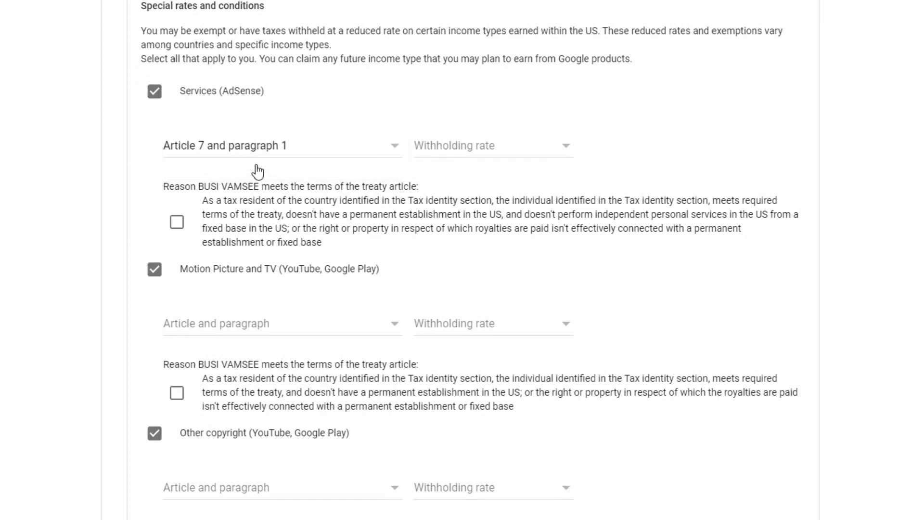
click(501, 153)
click(487, 169)
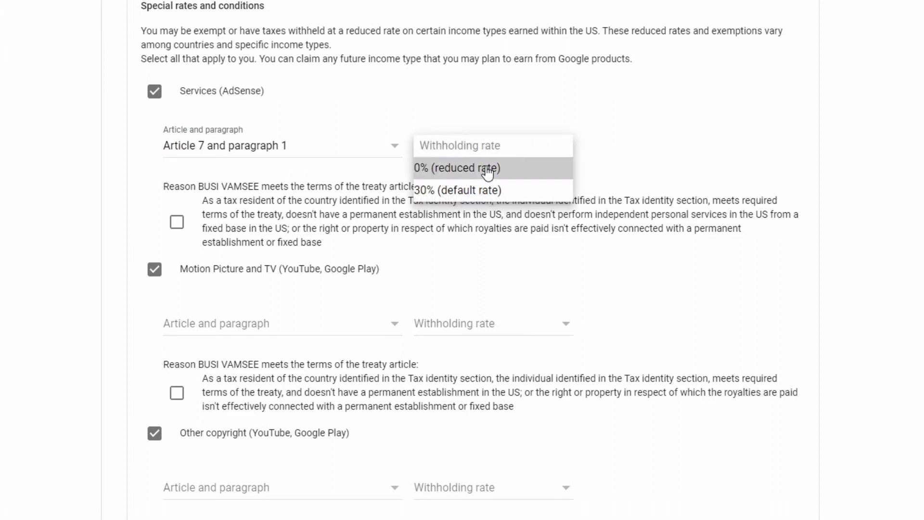
click(178, 224)
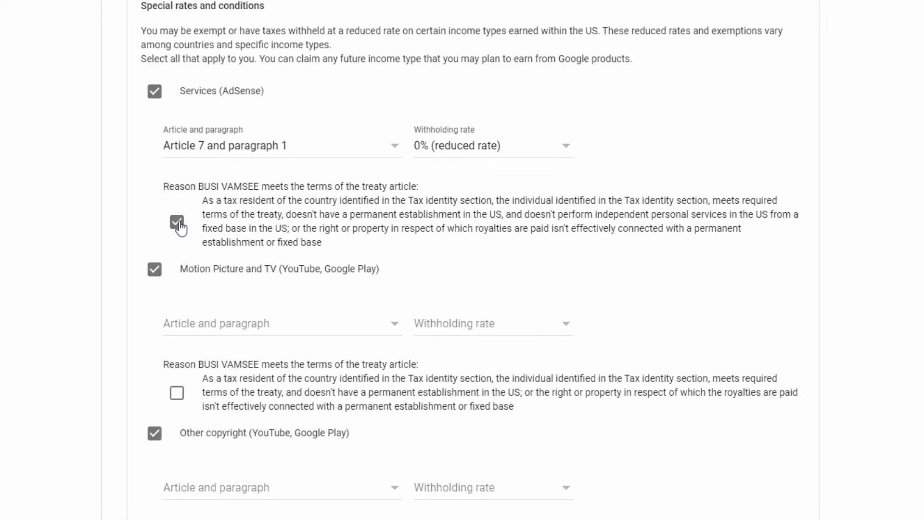
For Motion Picture and TV, choose Article 12 and paragraph 2A II with the 15% reduced rate, and tick the treaty reason statement
scroll(181, 228, down, 3)
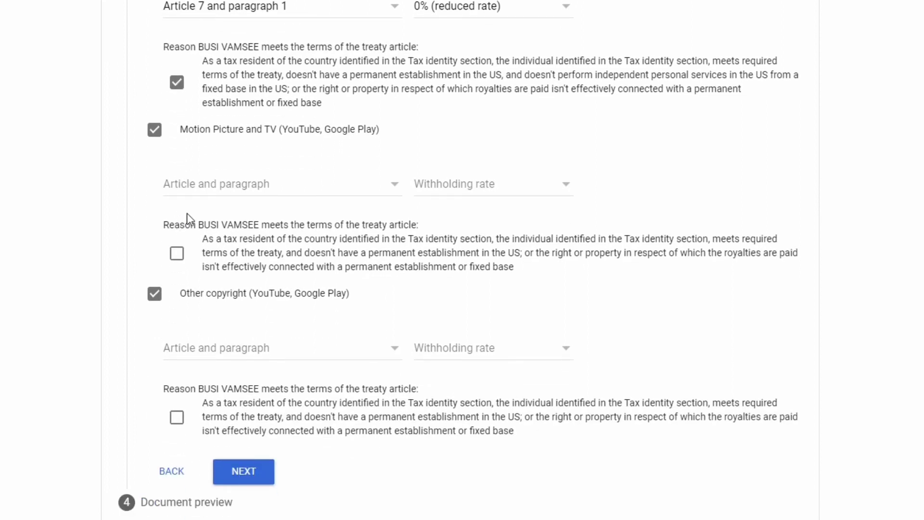
click(254, 190)
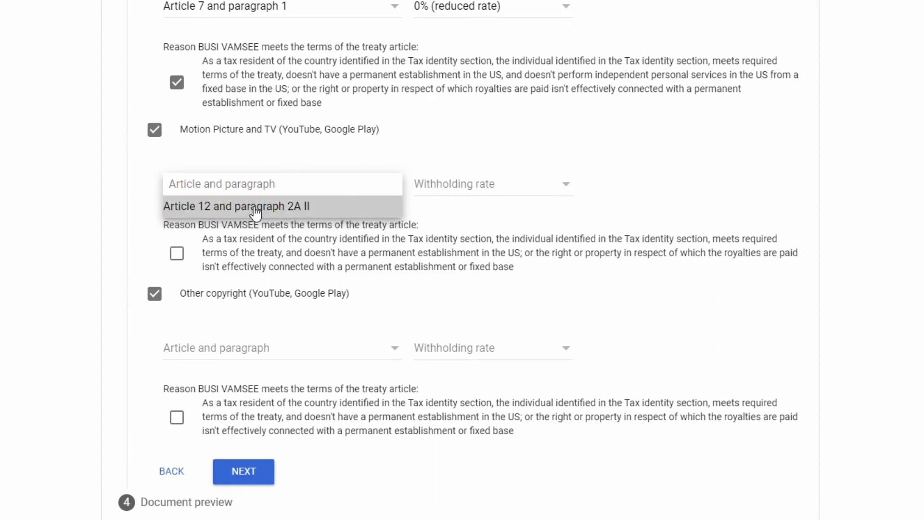
click(253, 206)
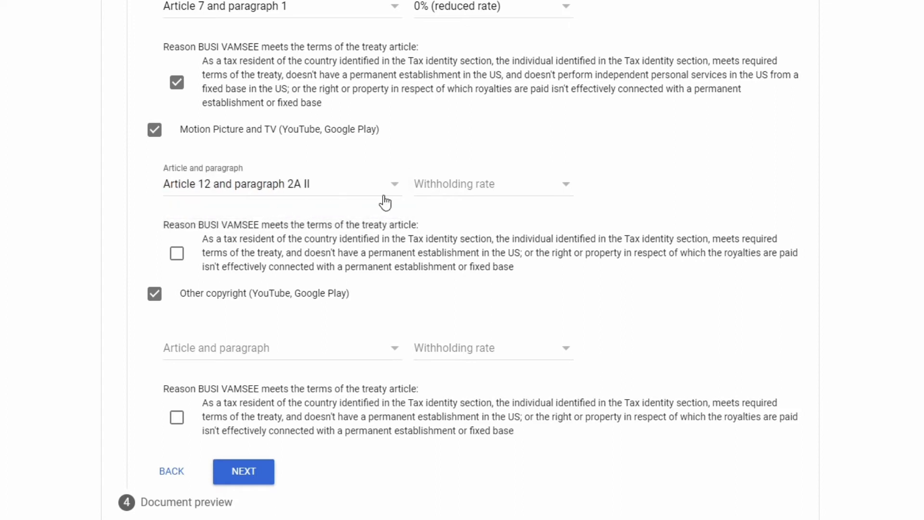
click(456, 188)
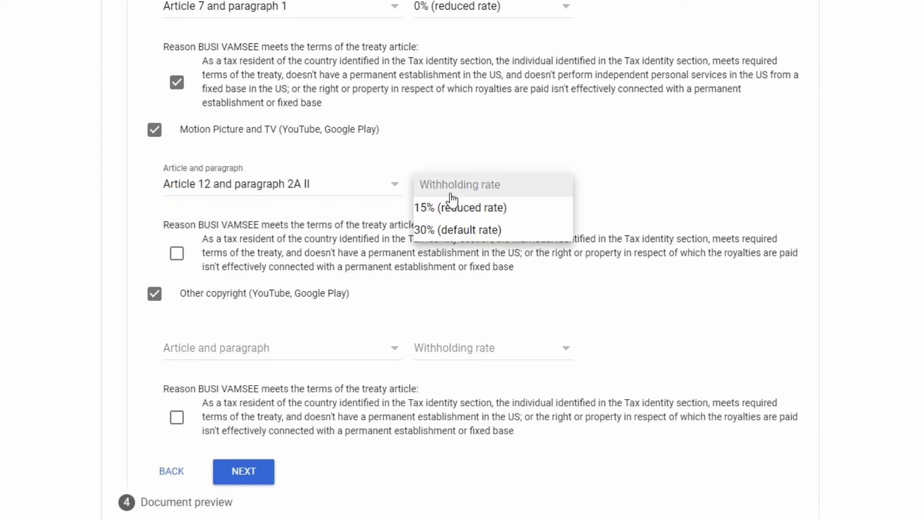
click(448, 207)
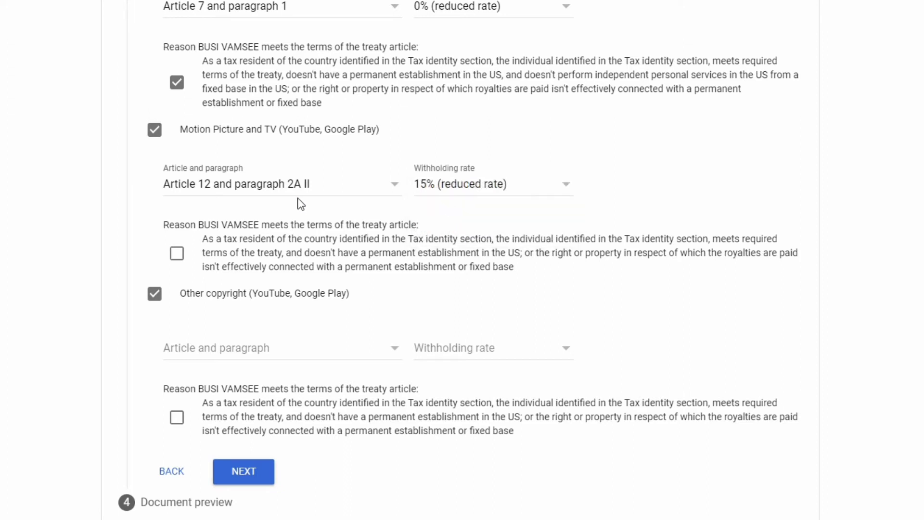
click(178, 255)
For Other copyright, set Article 12 and paragraph 2A II at the 15% reduced rate, tick the reason statement and continue to the document preview
click(278, 347)
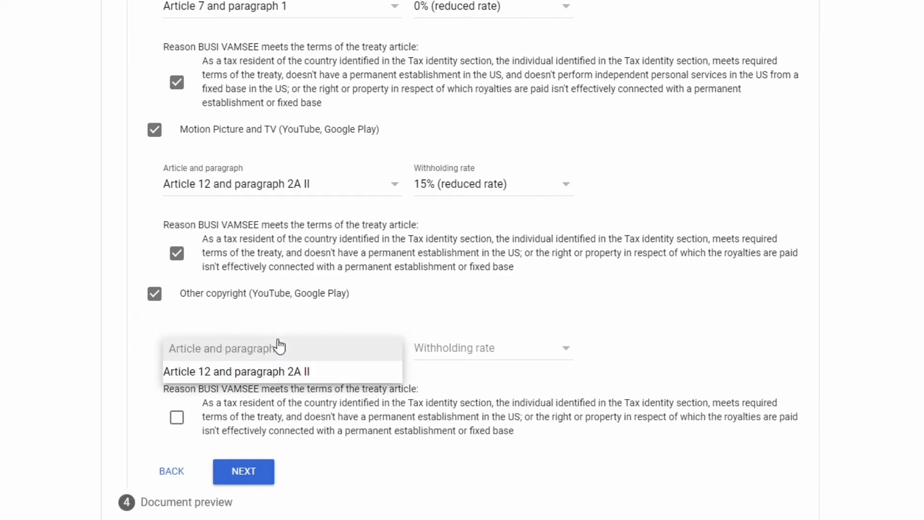
click(293, 372)
click(486, 352)
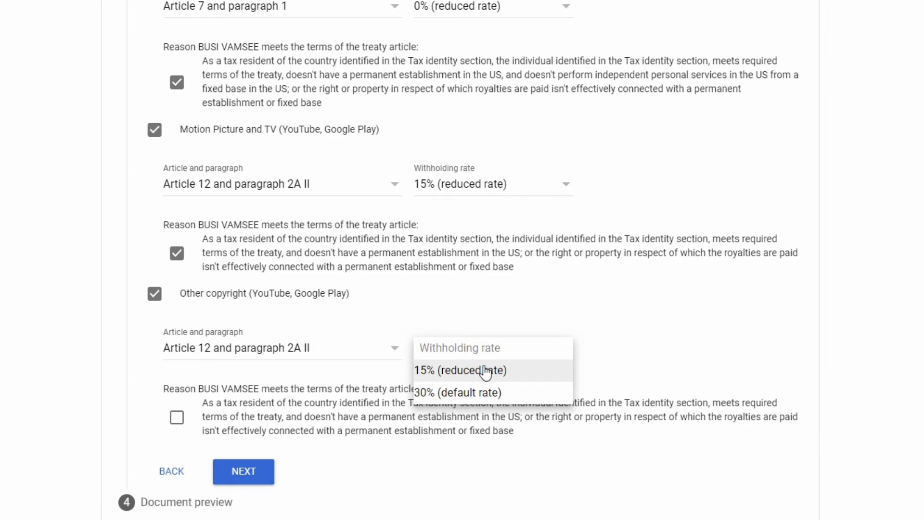
click(485, 370)
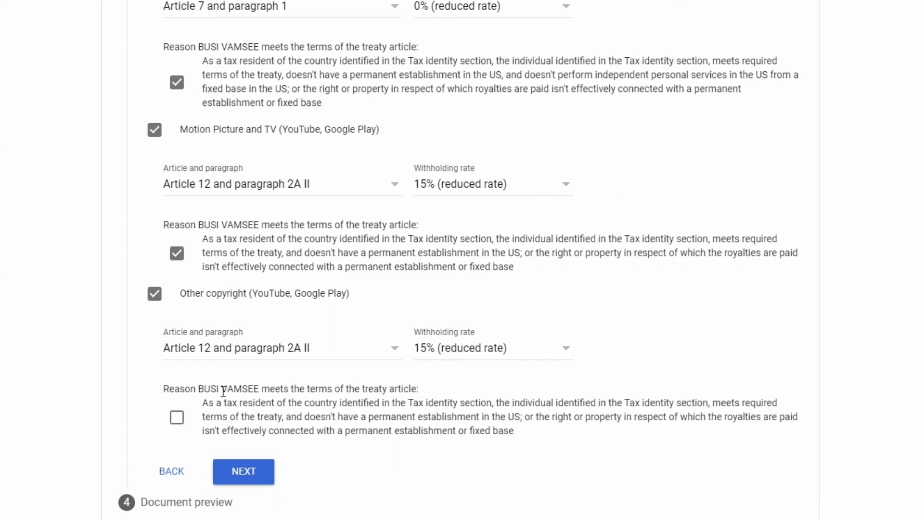
click(180, 420)
click(263, 470)
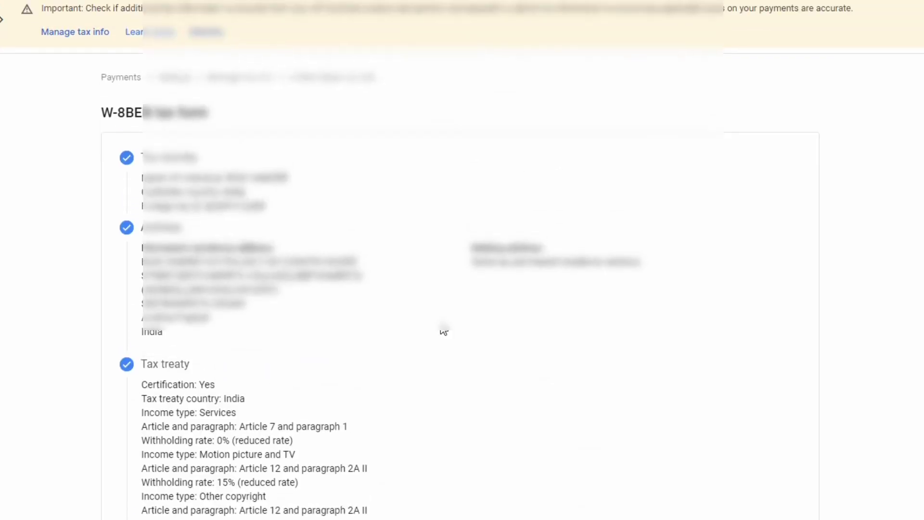
Open the Motion picture and TV W-8BEN preview, and confirm the review of the generated tax documents to continue to certification
scroll(441, 330, down, 5)
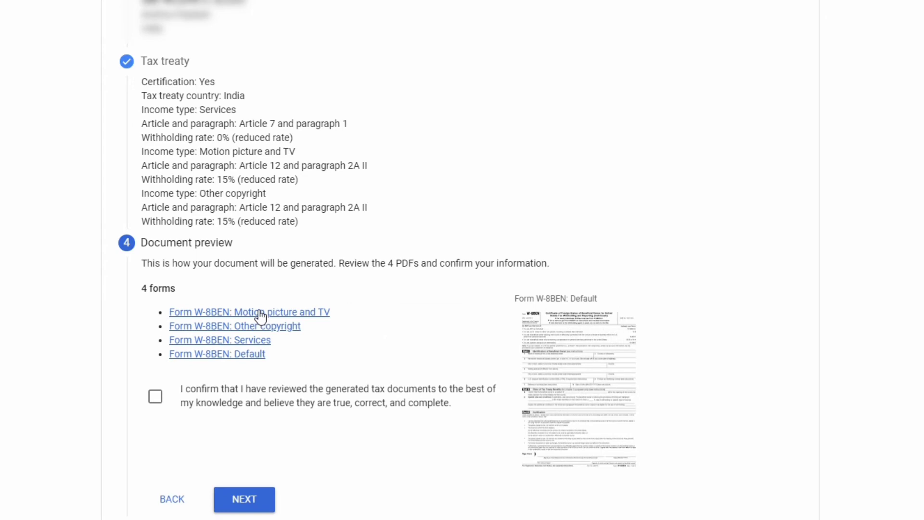
click(260, 312)
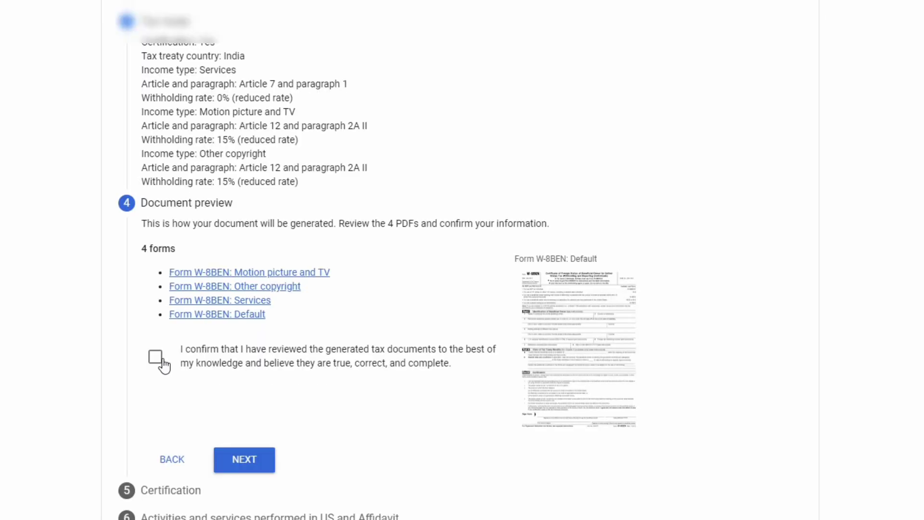
click(156, 359)
click(241, 462)
Enter the beneficial owner's full legal name as the signature in the certification section
scroll(345, 386, down, 5)
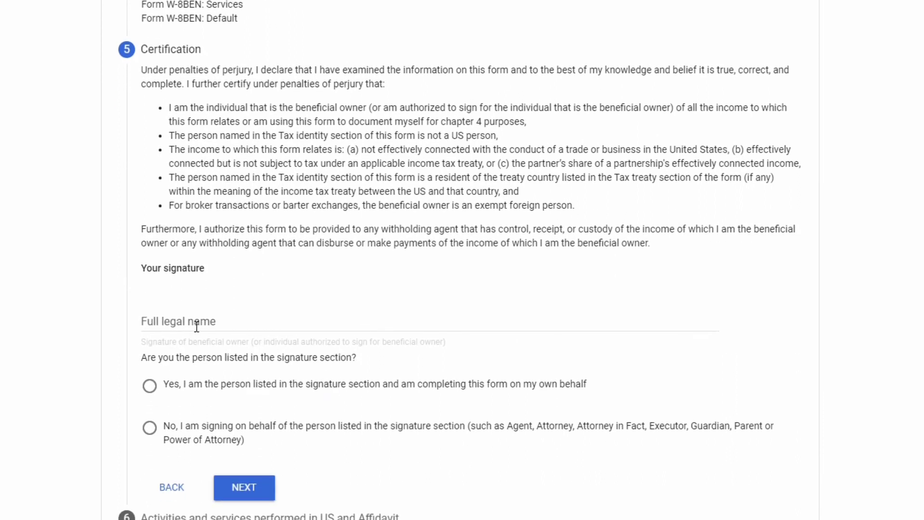
click(196, 326)
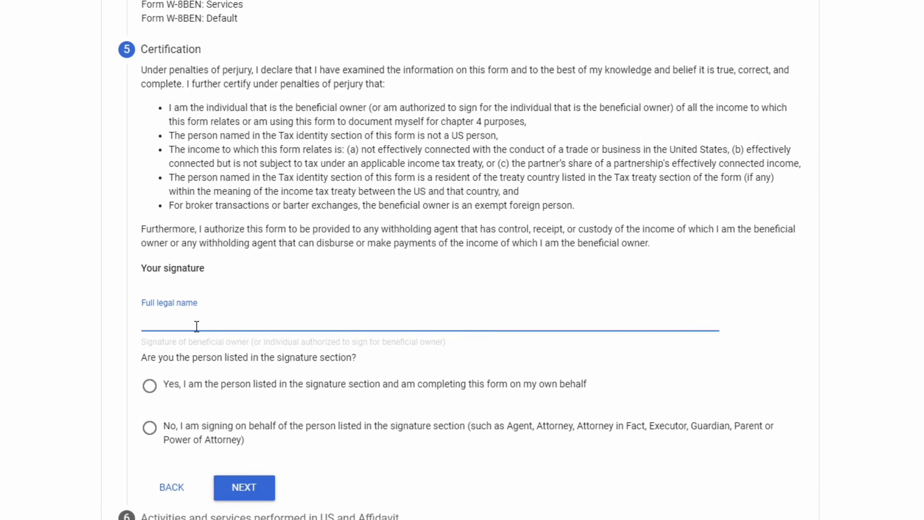
key(ctrl+v)
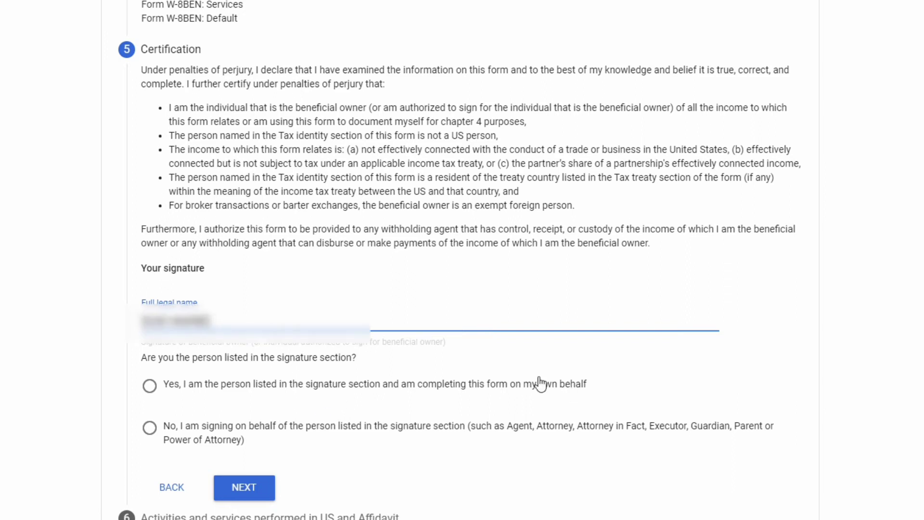
Confirm being the person listed in the signature section, completing the form on their own behalf, and continue to the activities and affidavit section
click(149, 386)
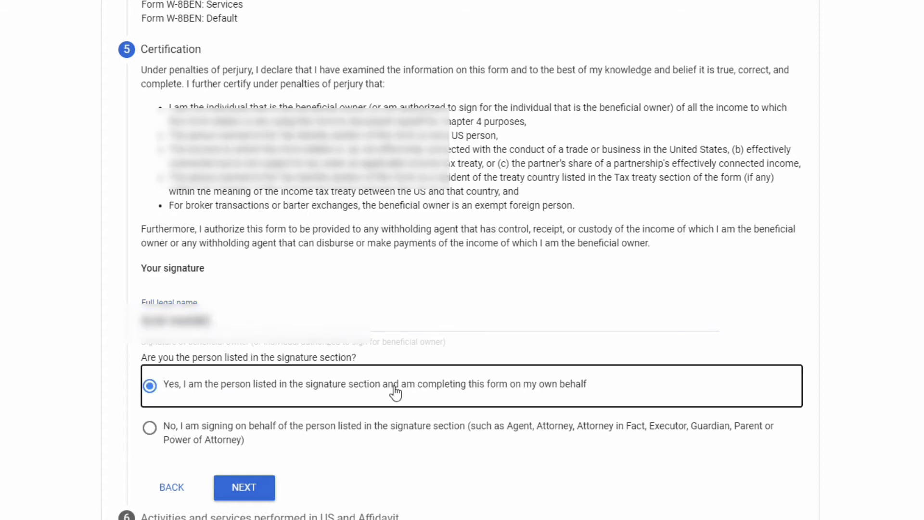
click(243, 490)
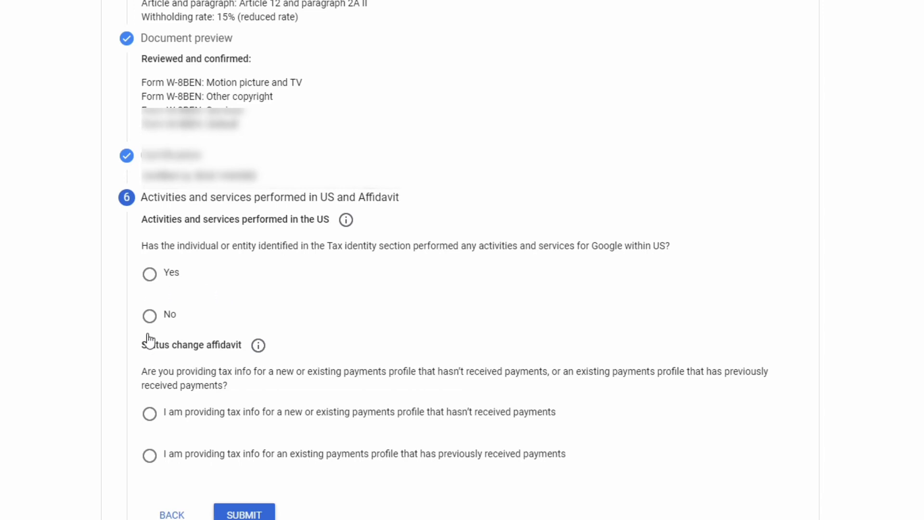
Answer No to having performed activities and services for Google within the US, and certify that services are performed solely outside the US
click(155, 318)
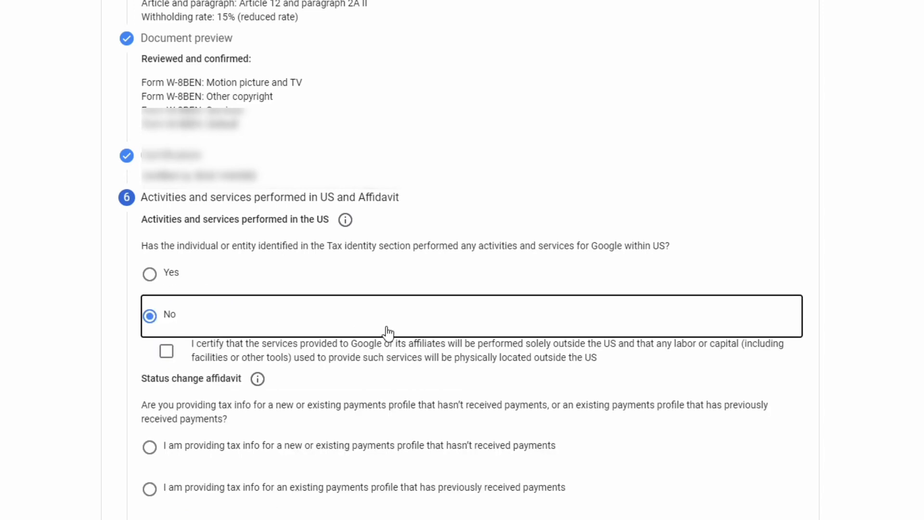
scroll(386, 330, down, 1)
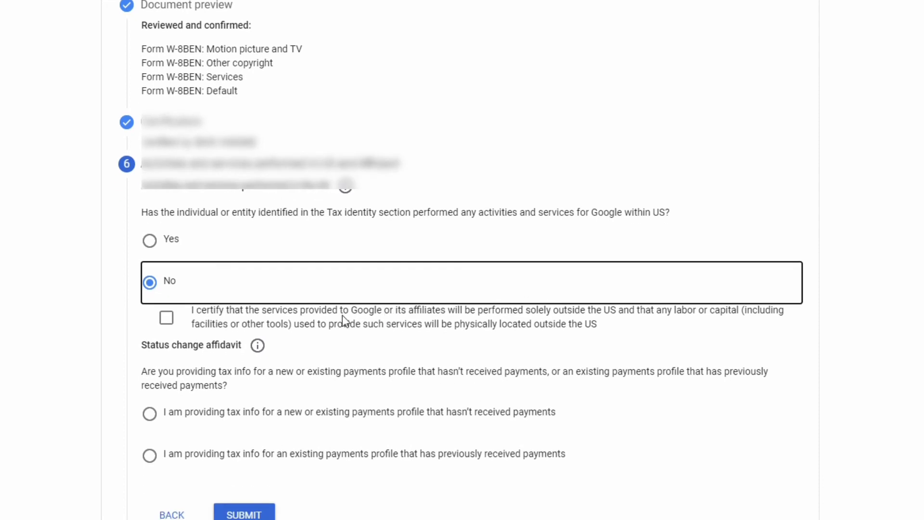
click(166, 318)
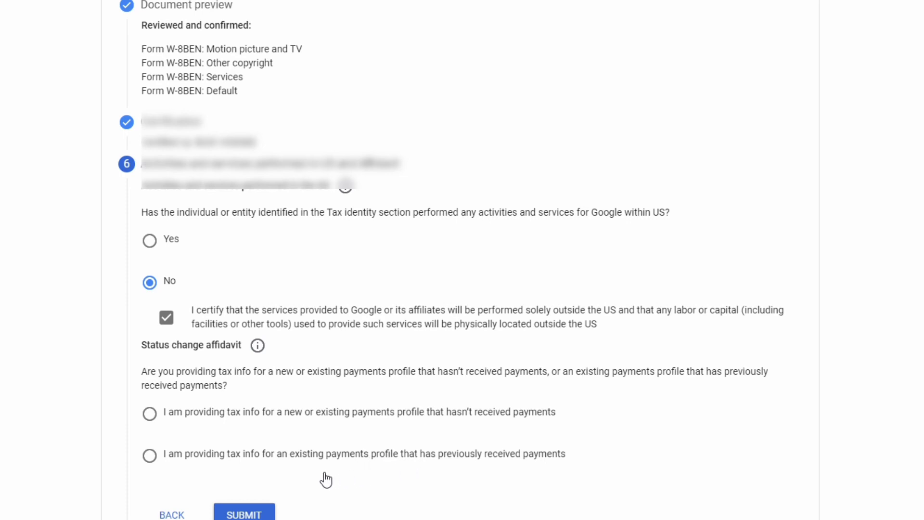
Declare an existing payments profile that has previously received payments, tick the unchanged-information declaration under penalties of perjury, and submit the tax form
click(152, 458)
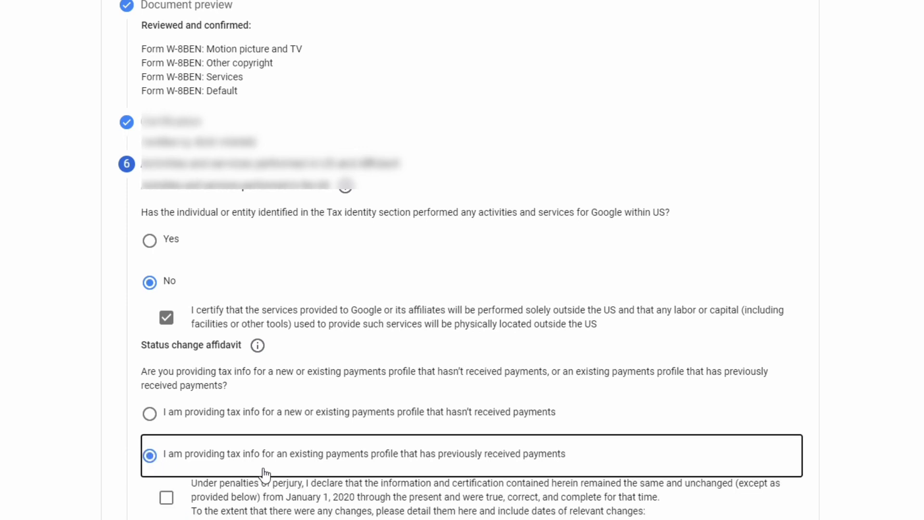
scroll(264, 474, down, 2)
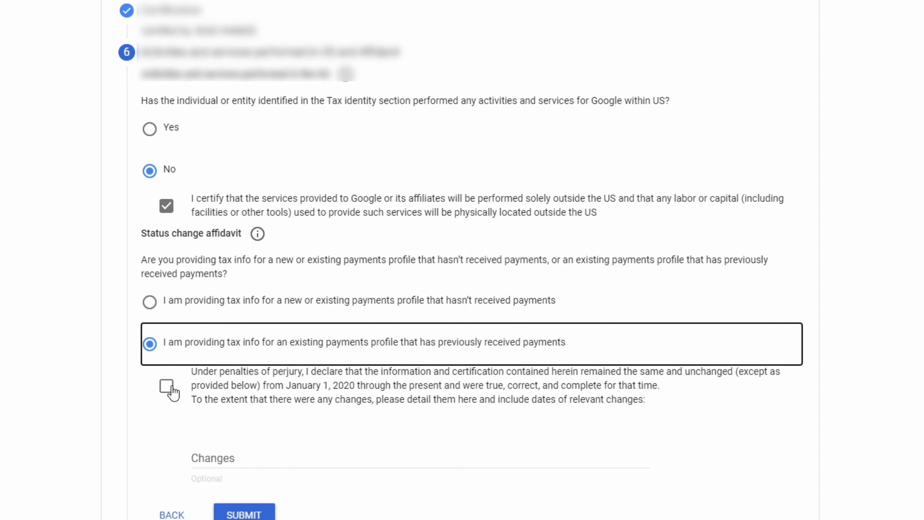
click(171, 388)
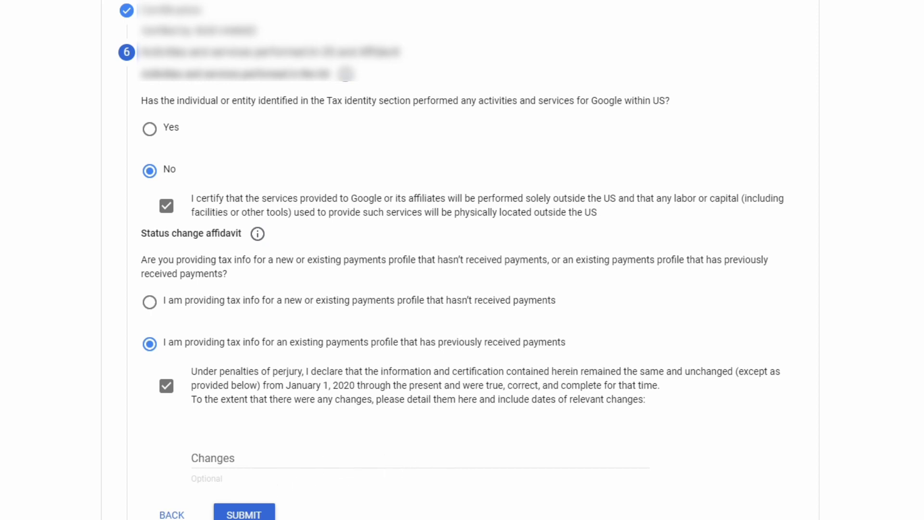
click(254, 515)
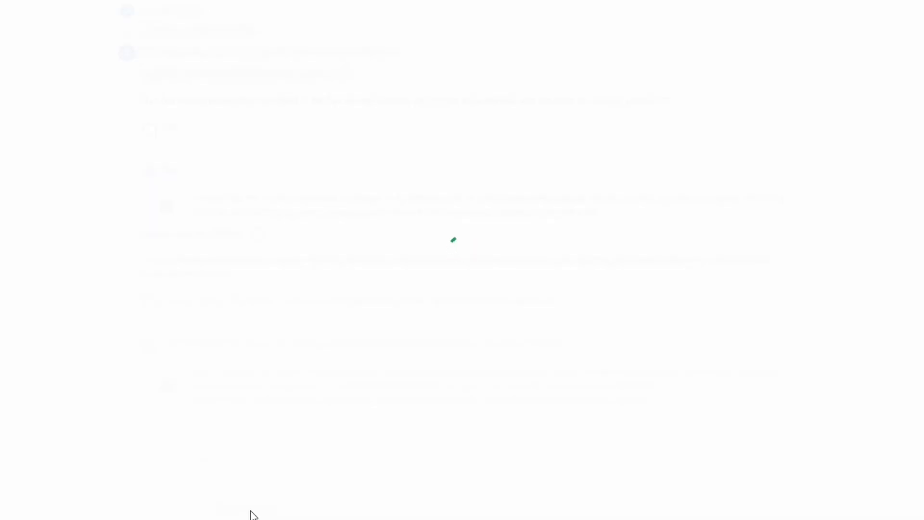